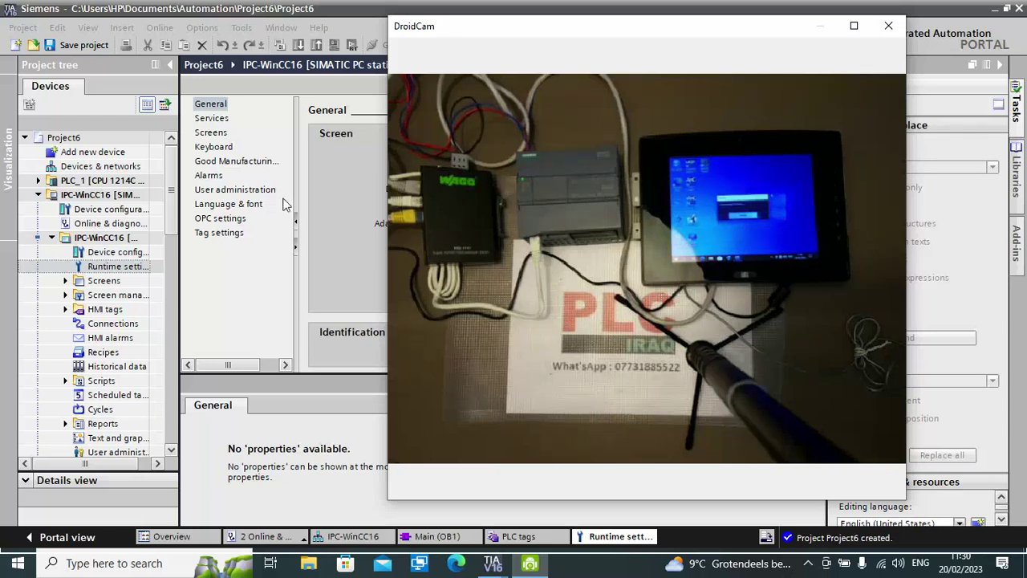
# Move the floating camera preview windows out of the way to uncover the runtime settings
pyautogui.moveTo(788, 32); pyautogui.dragTo(765, 465)
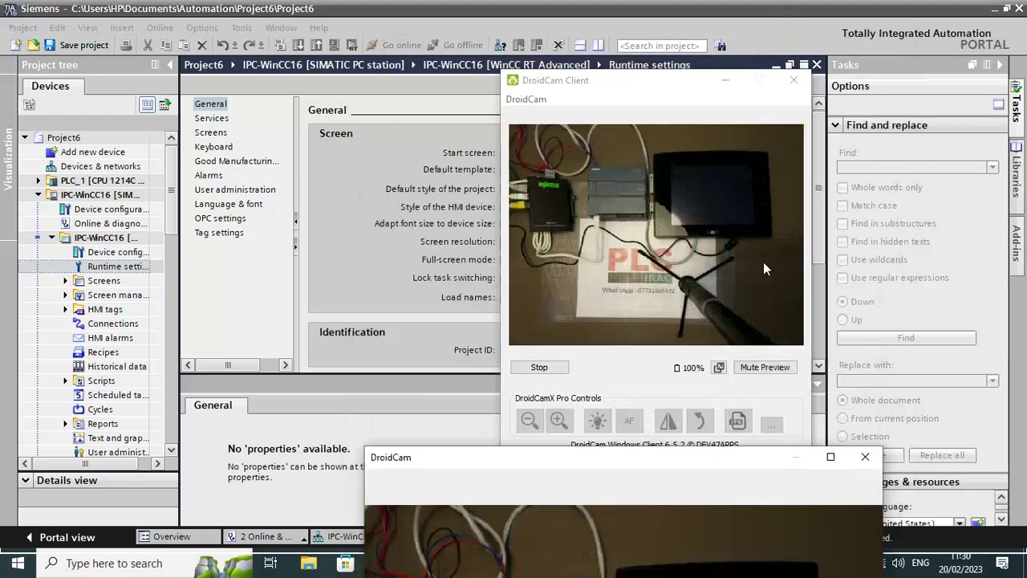
pyautogui.moveTo(628, 86); pyautogui.dragTo(663, 188)
pyautogui.click(645, 80)
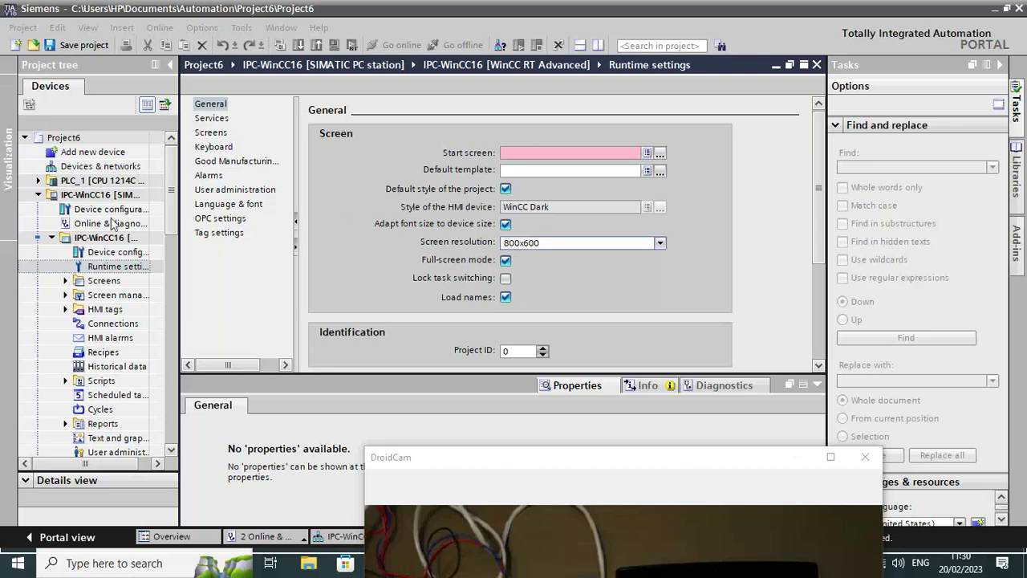
# Add a new screen to the Screens folder of the IPC-WinCC16 runtime
pyautogui.click(95, 282)
pyautogui.click(95, 283)
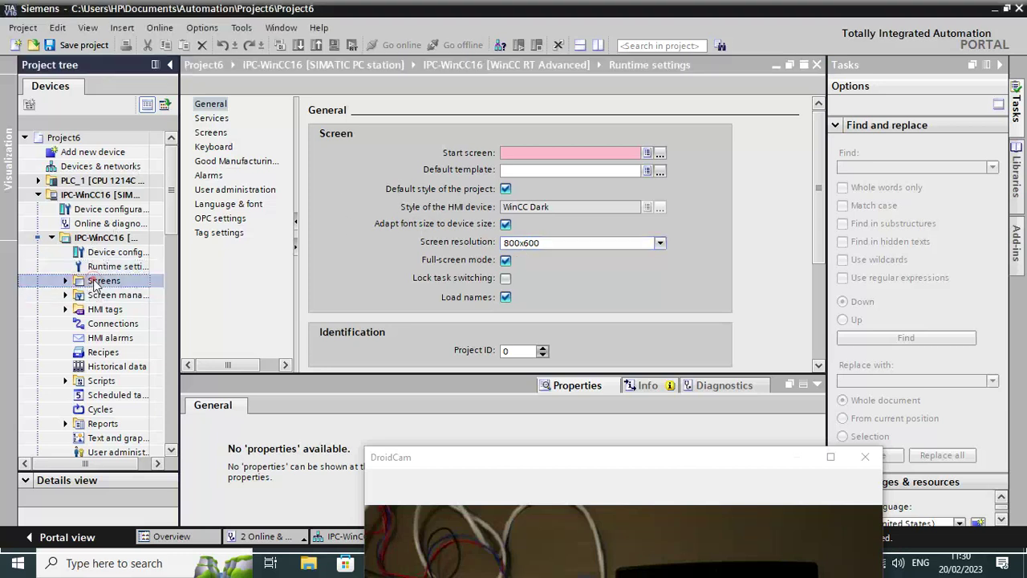
pyautogui.click(65, 280)
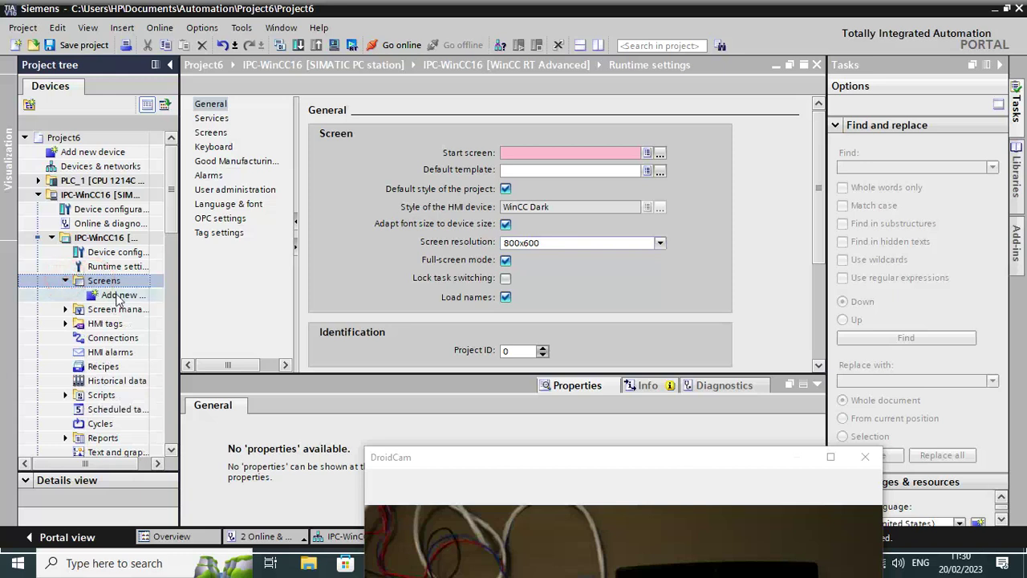
pyautogui.doubleClick(116, 296)
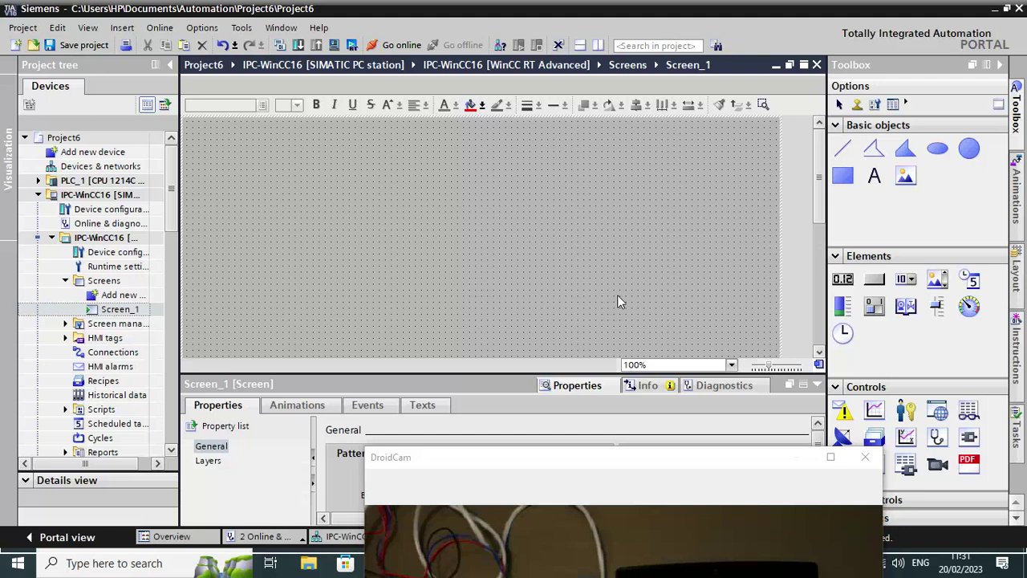
# Place two buttons and a circle on Screen_1, with one button level with the circle and the other below
pyautogui.click(856, 280)
pyautogui.click(877, 278)
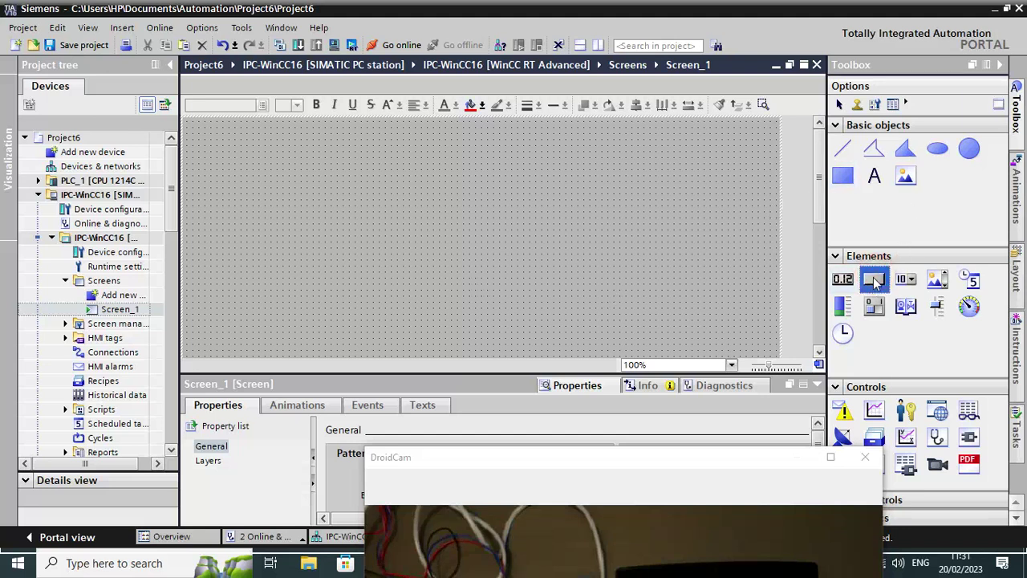
pyautogui.moveTo(329, 192); pyautogui.dragTo(328, 192)
pyautogui.click(876, 280)
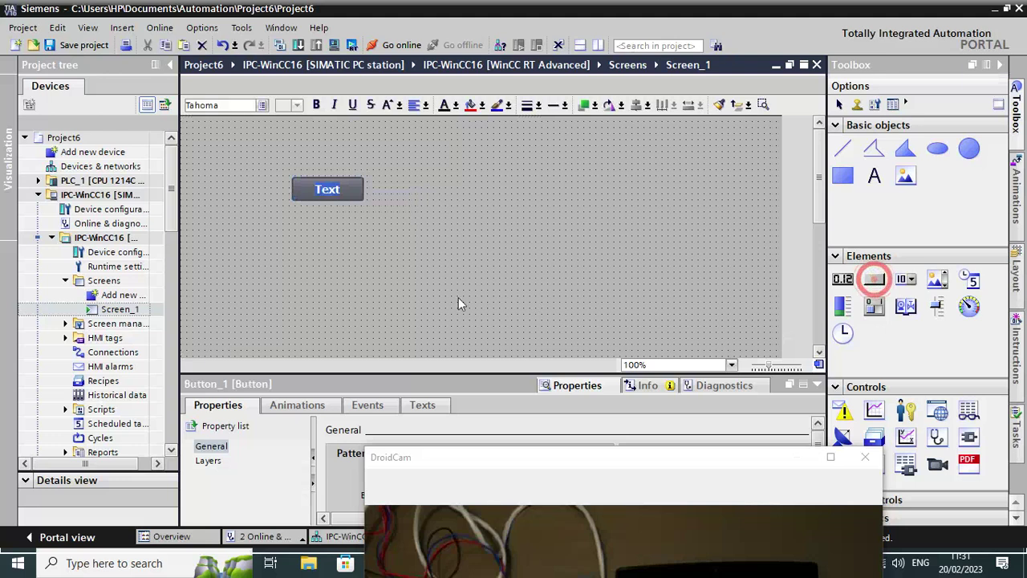
pyautogui.click(404, 292)
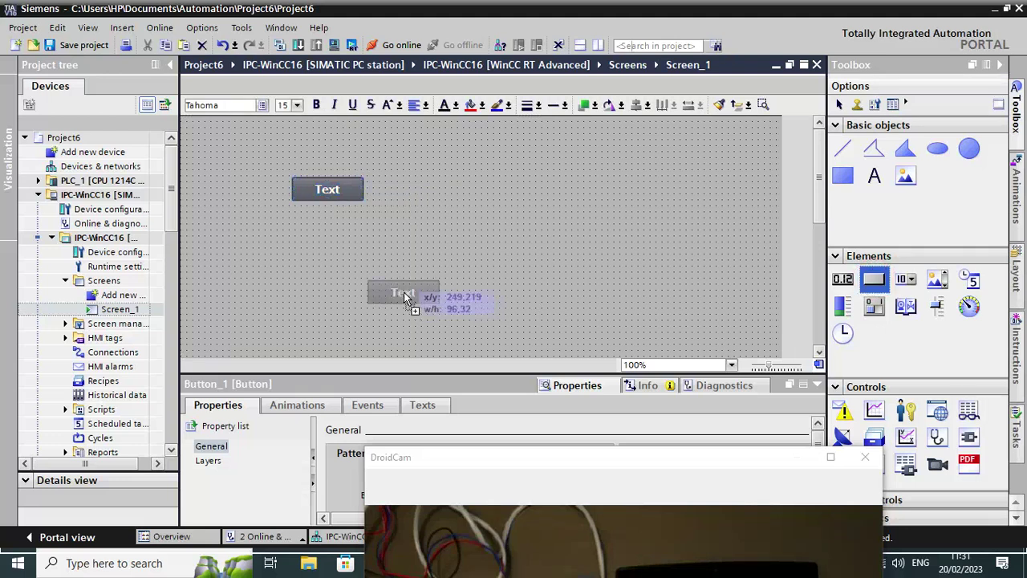
pyautogui.click(968, 149)
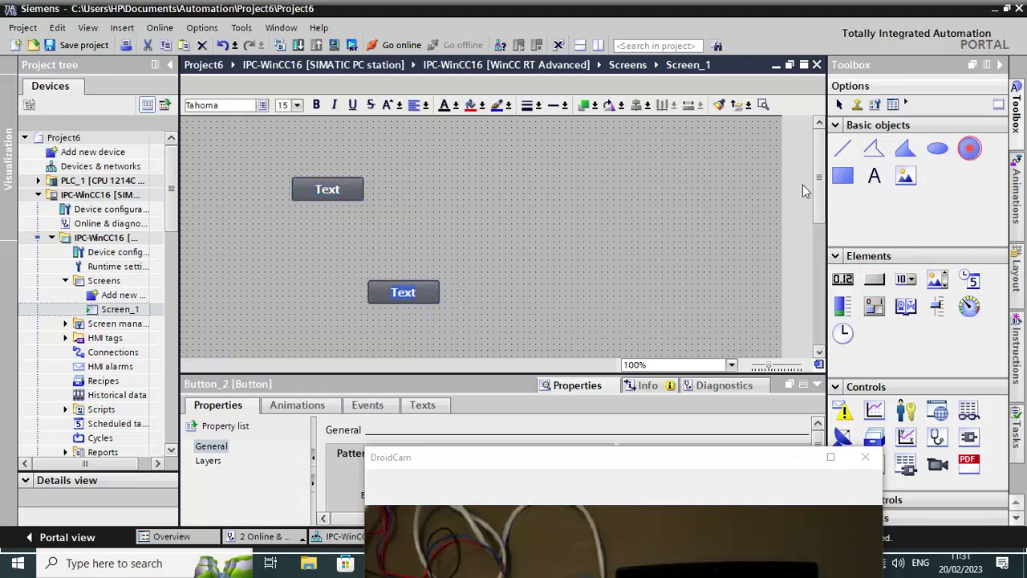
pyautogui.click(515, 184)
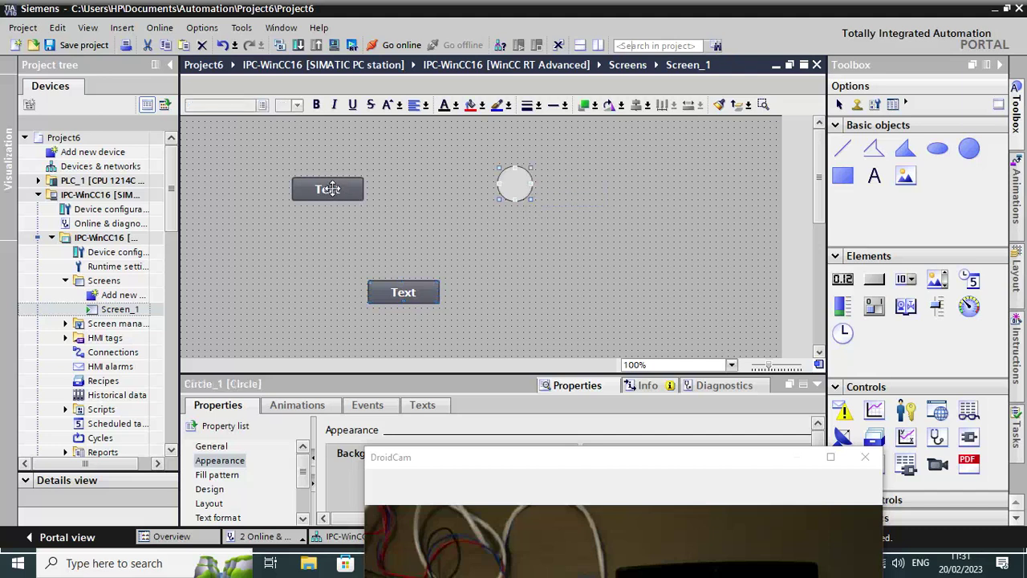
# Enlarge the upper button and position it to the left of the circle, with their upper edges roughly aligned
pyautogui.click(358, 197)
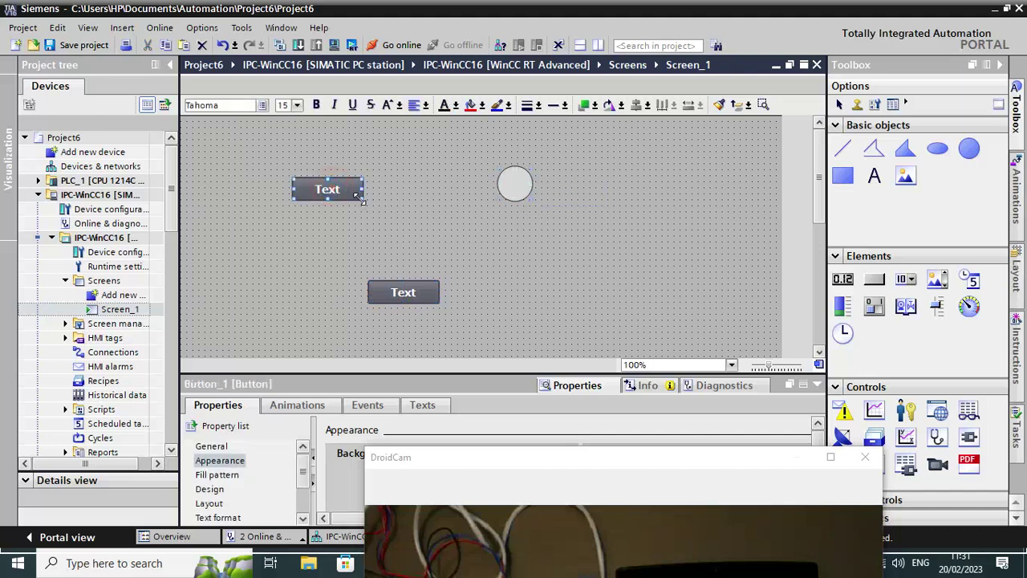
pyautogui.moveTo(337, 192); pyautogui.dragTo(405, 190)
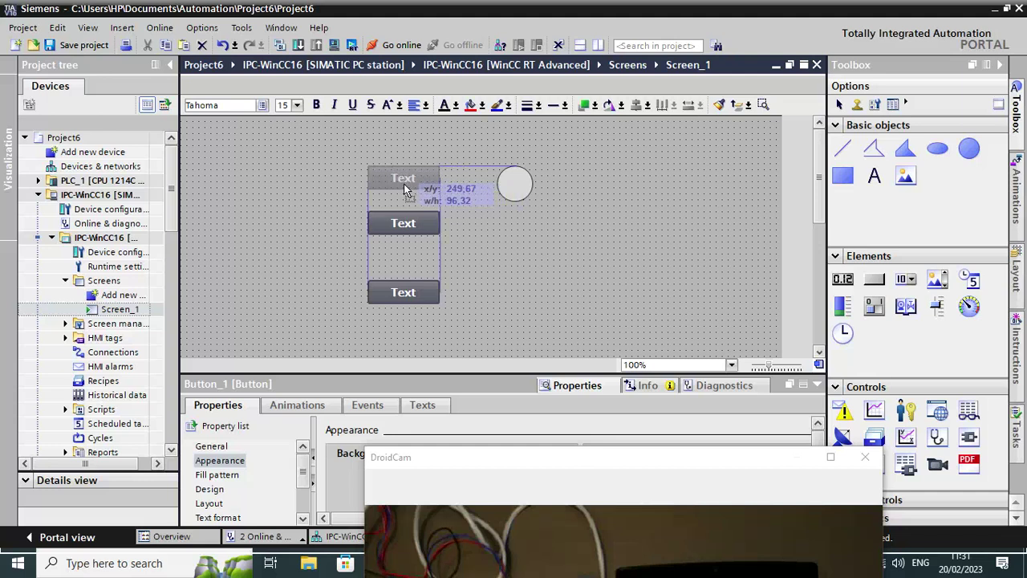
pyautogui.moveTo(405, 190); pyautogui.dragTo(406, 190)
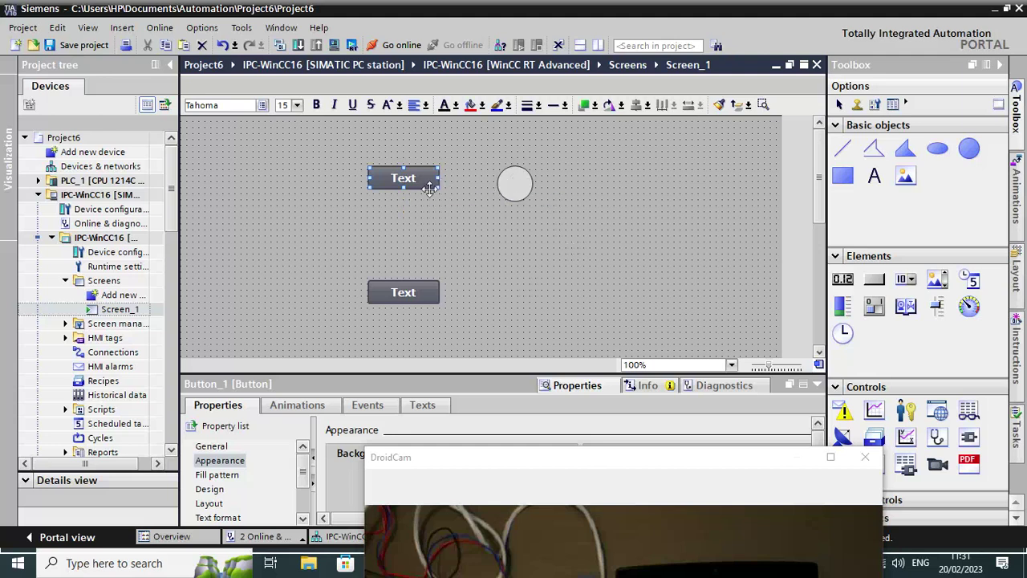
pyautogui.moveTo(438, 187); pyautogui.dragTo(347, 193)
pyautogui.moveTo(293, 175); pyautogui.dragTo(335, 197)
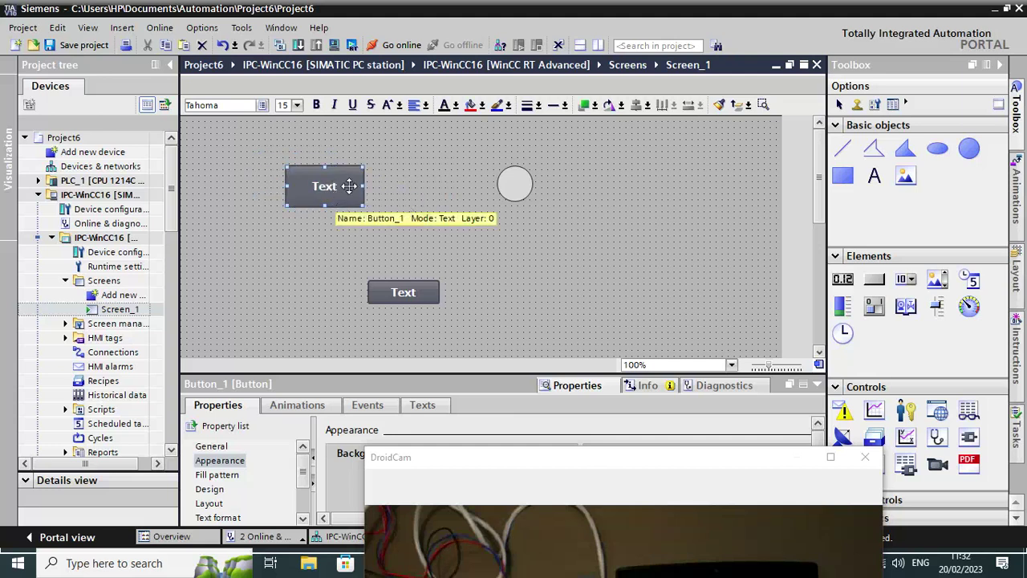
# Enlarge the circle to about 72 pixels across and enlarge the lower button, shifting both slightly to the right
pyautogui.click(522, 183)
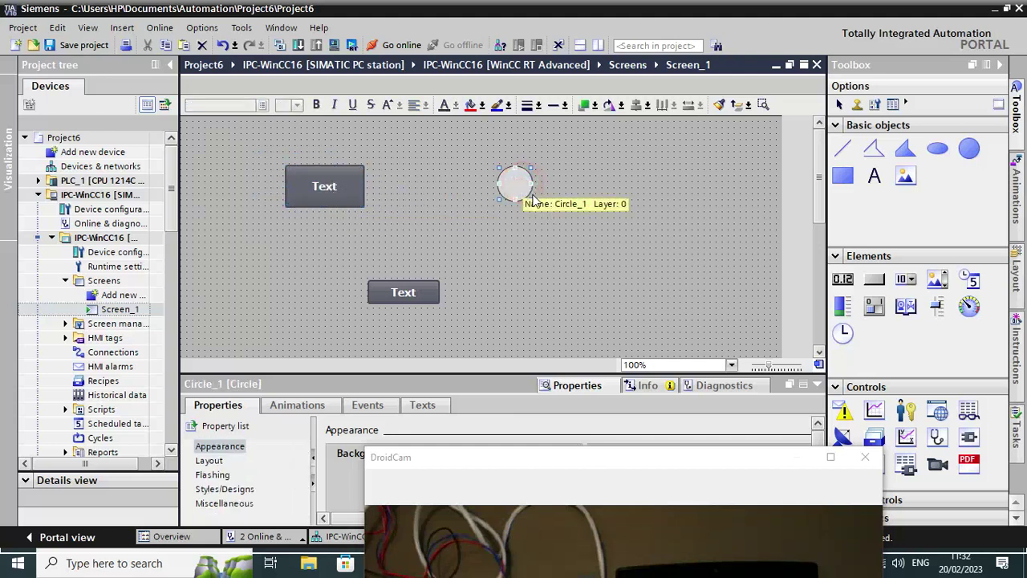
pyautogui.moveTo(534, 200); pyautogui.dragTo(550, 218)
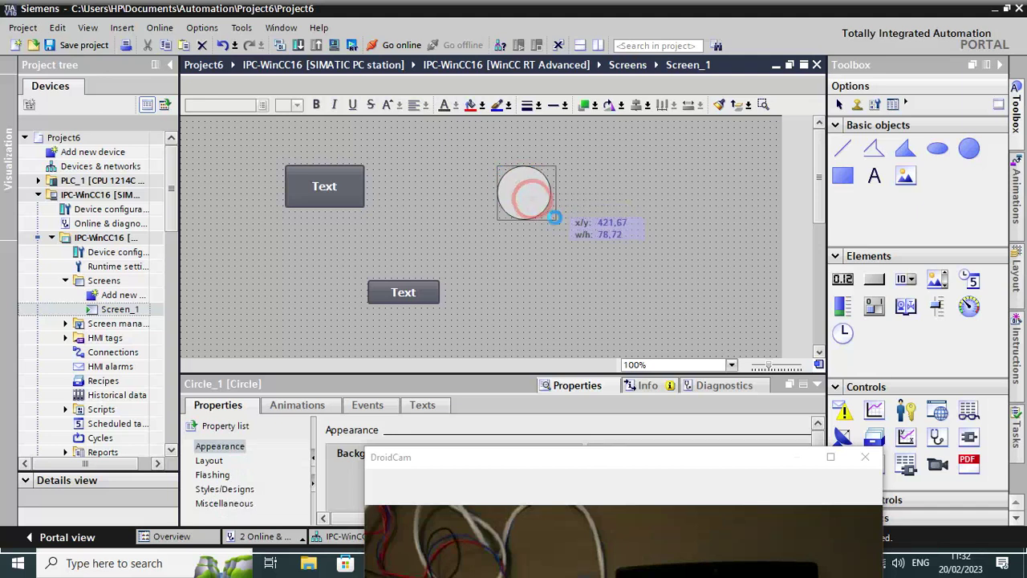
pyautogui.moveTo(381, 194); pyautogui.dragTo(547, 197)
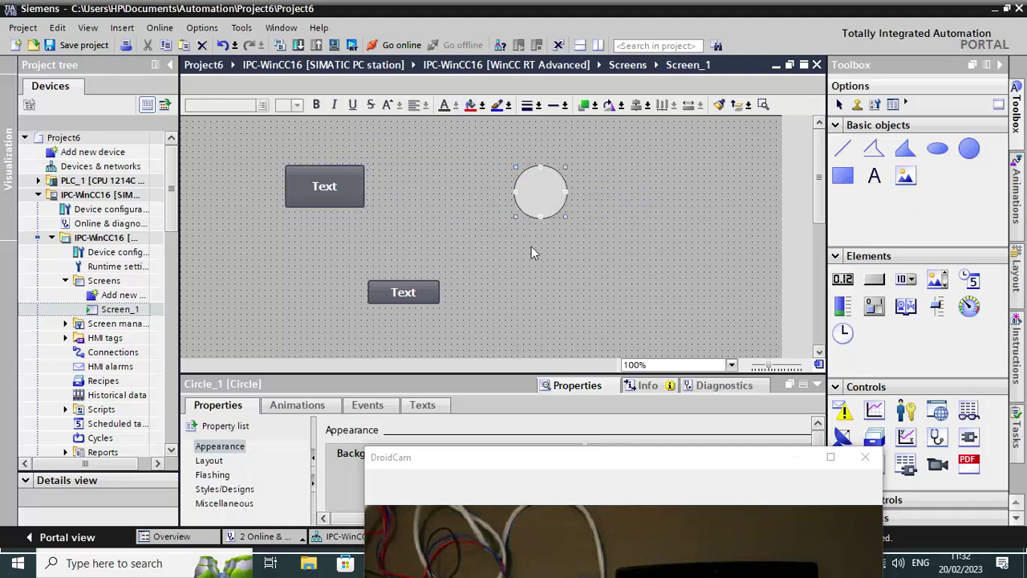
pyautogui.click(423, 292)
pyautogui.moveTo(439, 302); pyautogui.dragTo(481, 321)
# Close the detached camera preview and enlarge the properties area with the upper button selected
pyautogui.click(326, 188)
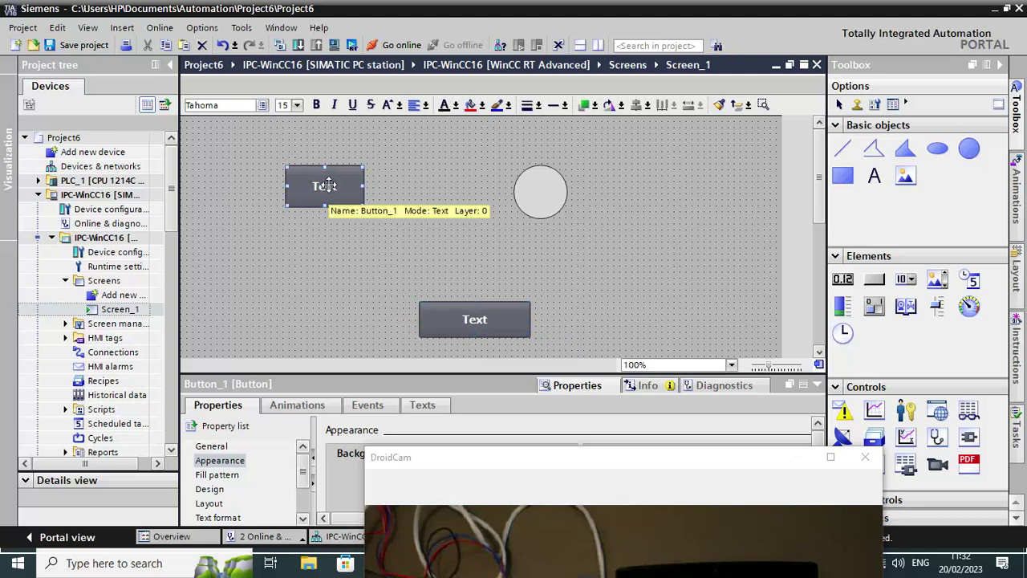
pyautogui.doubleClick(325, 183)
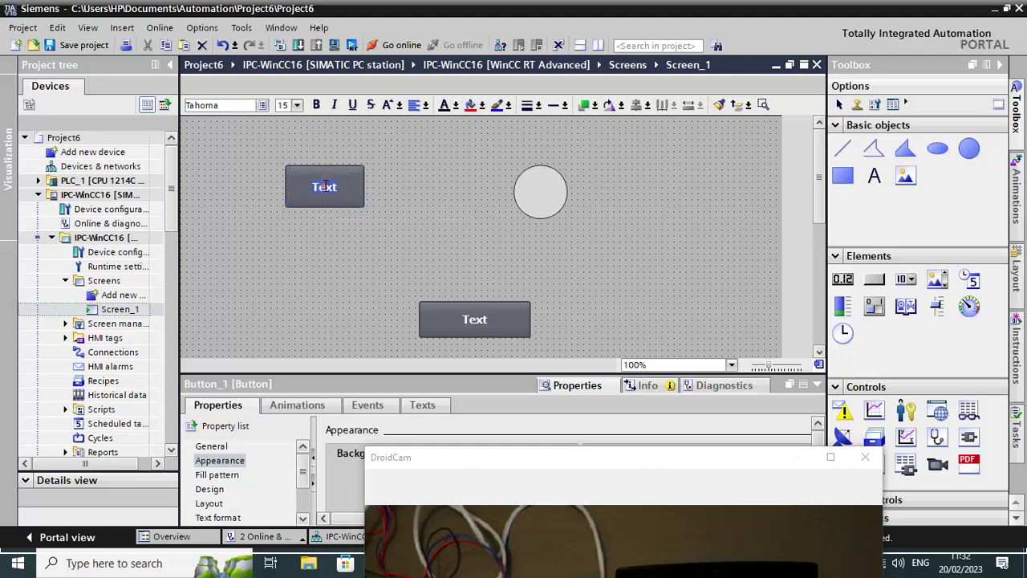
pyautogui.moveTo(714, 461); pyautogui.dragTo(630, 210)
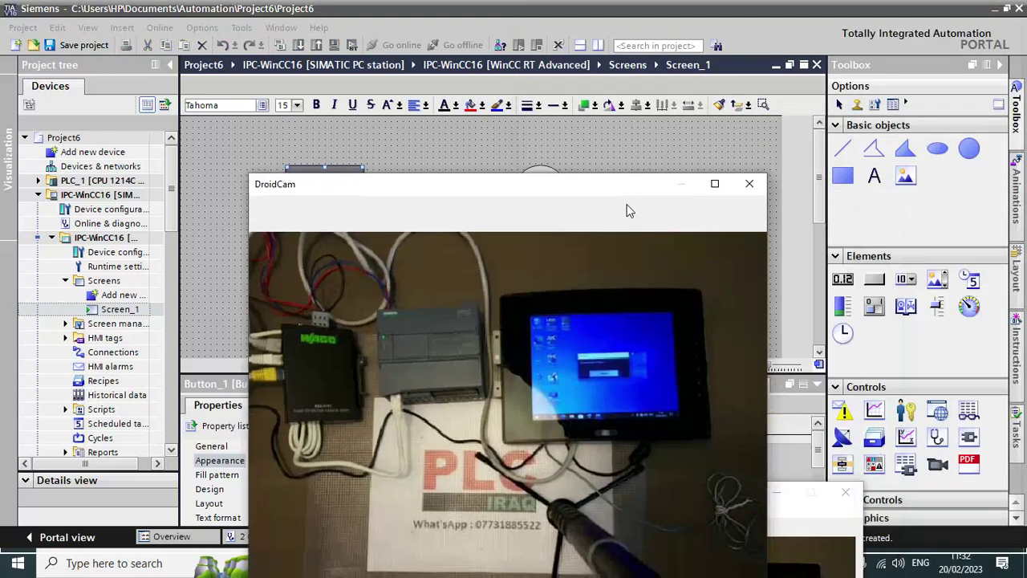
pyautogui.click(750, 183)
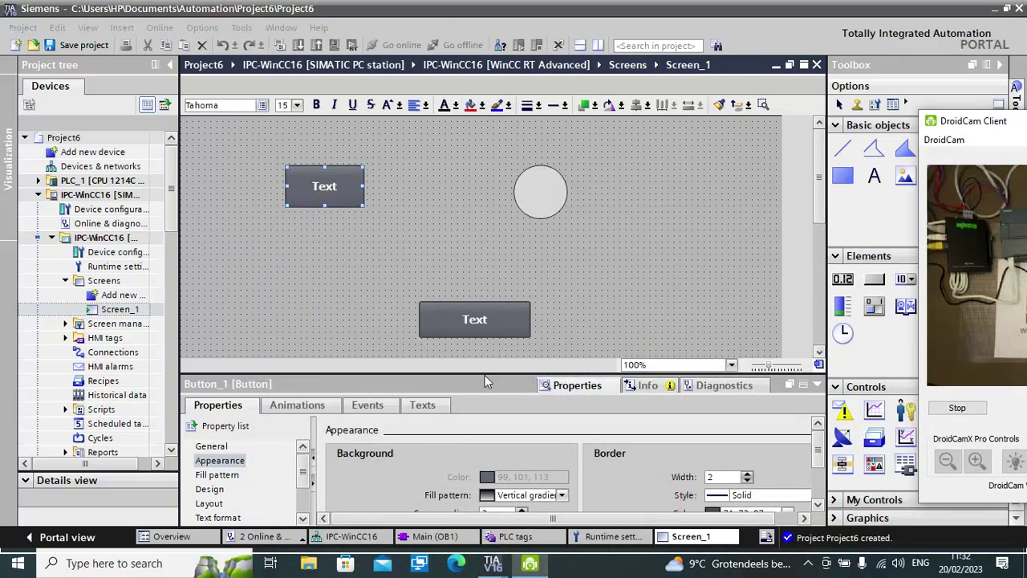
pyautogui.moveTo(482, 371); pyautogui.dragTo(482, 297)
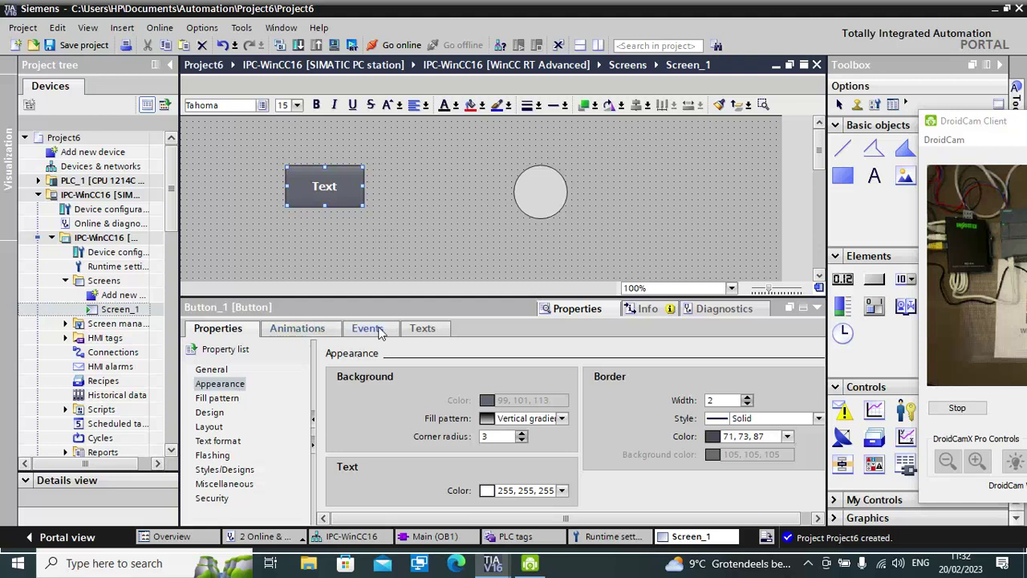
# Set the upper button's label for the not-pressed state to Pump1
pyautogui.click(214, 370)
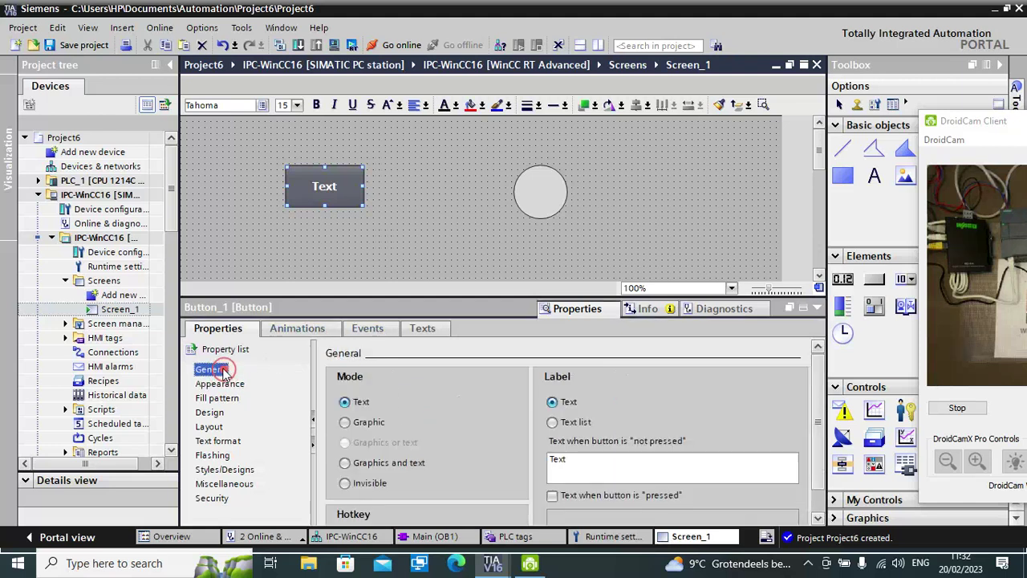
pyautogui.click(587, 463)
pyautogui.doubleClick(588, 463)
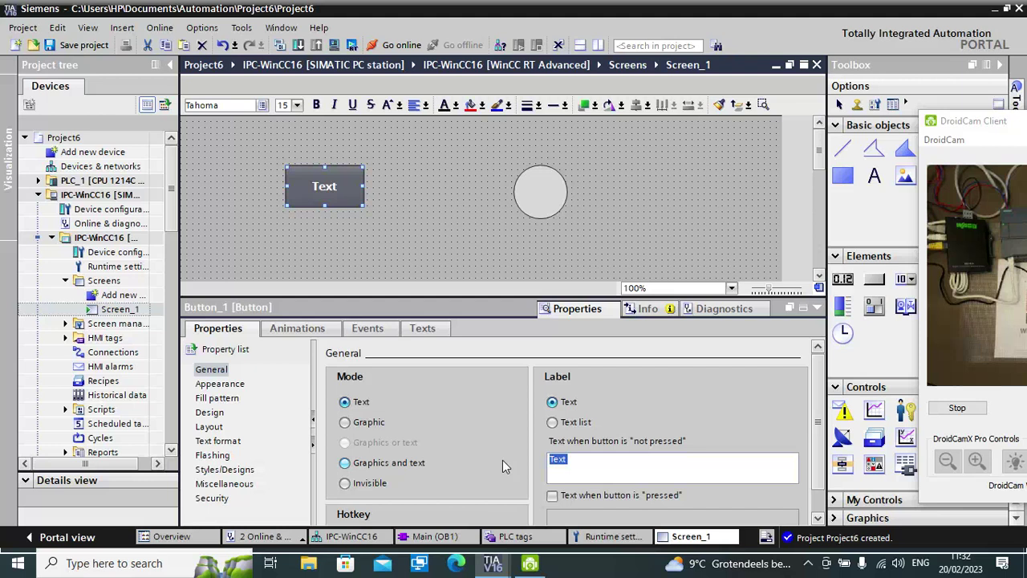
pyautogui.click(636, 457)
pyautogui.click(581, 467)
pyautogui.doubleClick(580, 467)
pyautogui.write('Pump1')
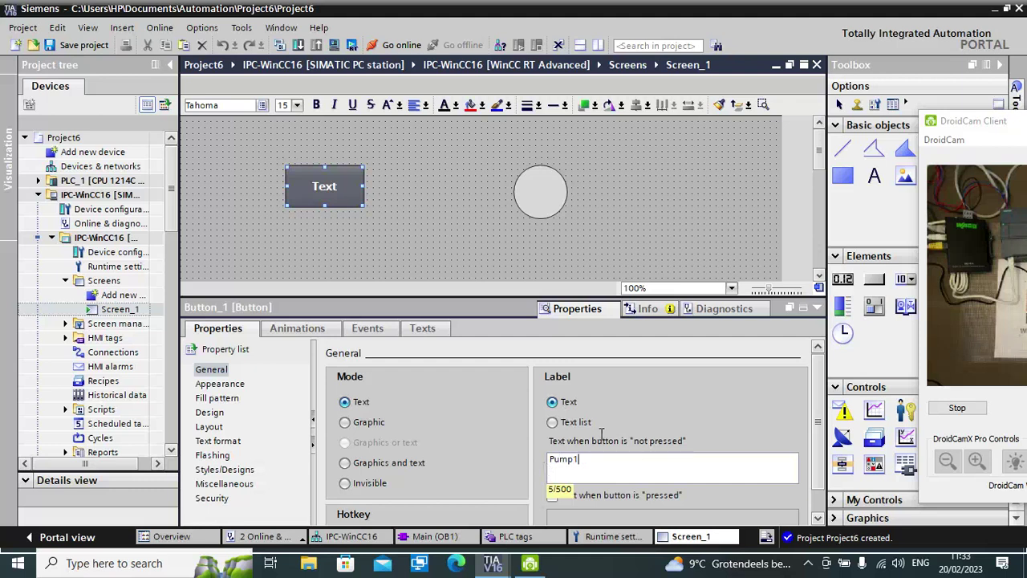
pyautogui.click(674, 408)
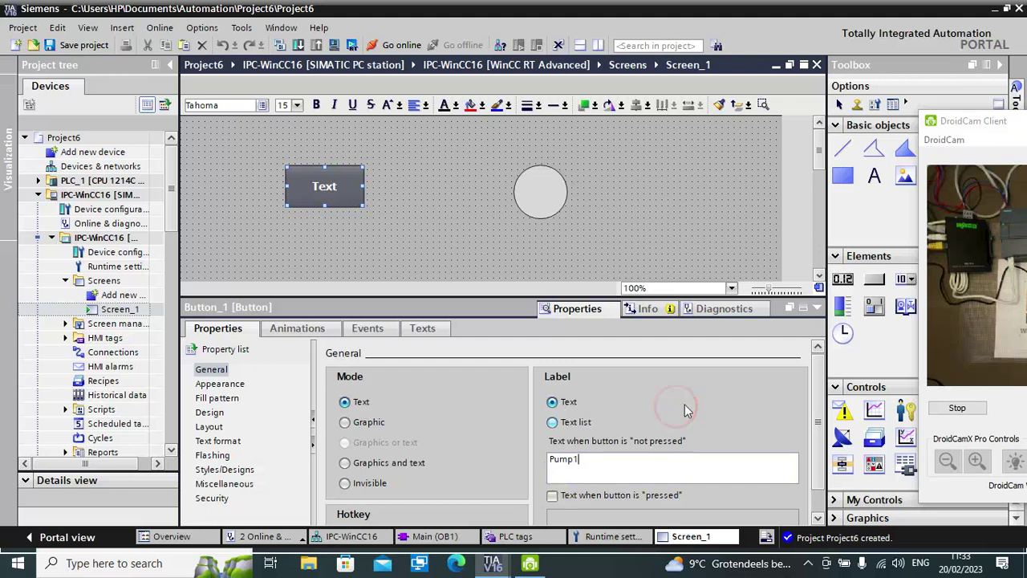
pyautogui.scroll(-1, 684, 403)
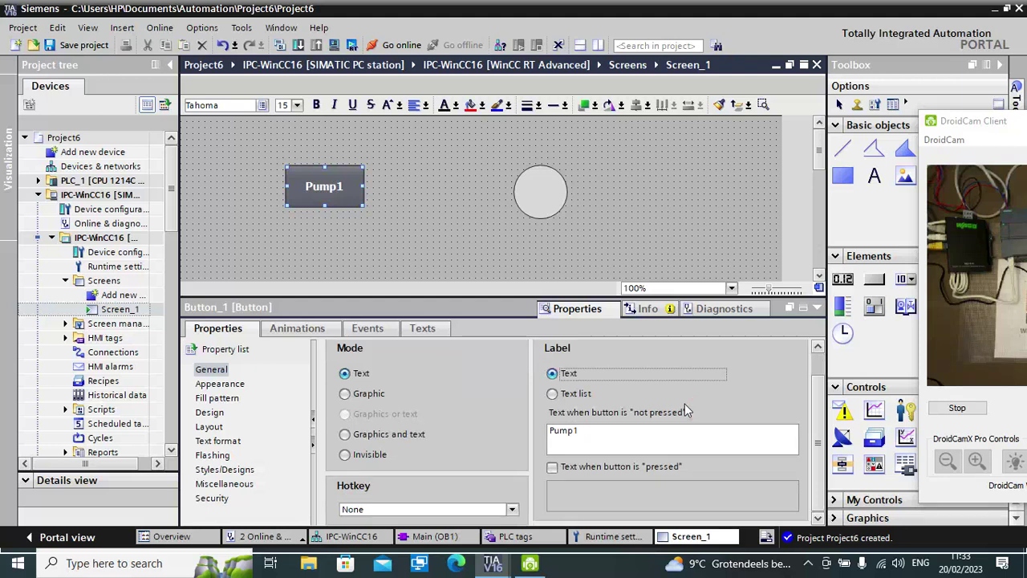
pyautogui.click(552, 468)
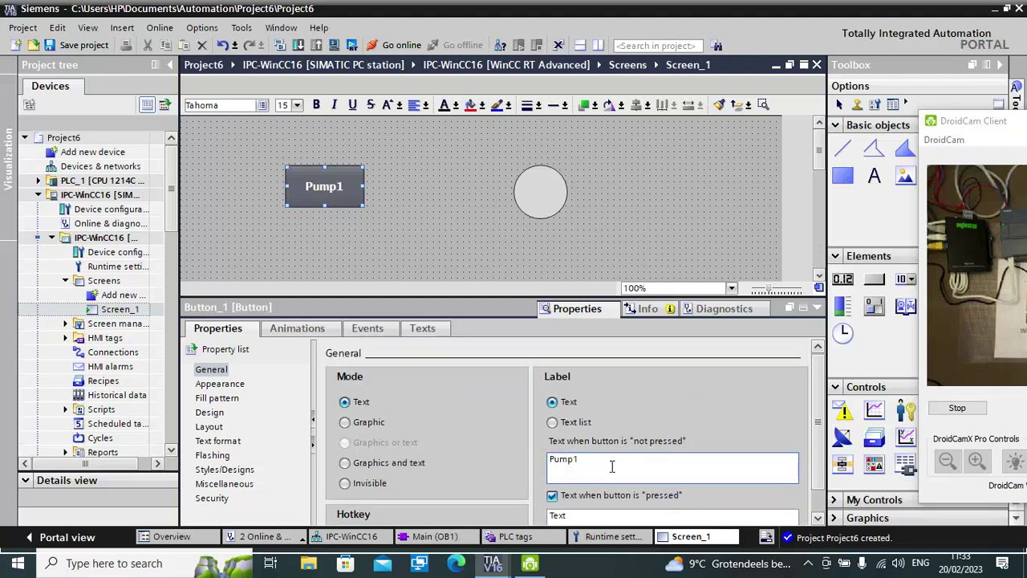
pyautogui.click(553, 496)
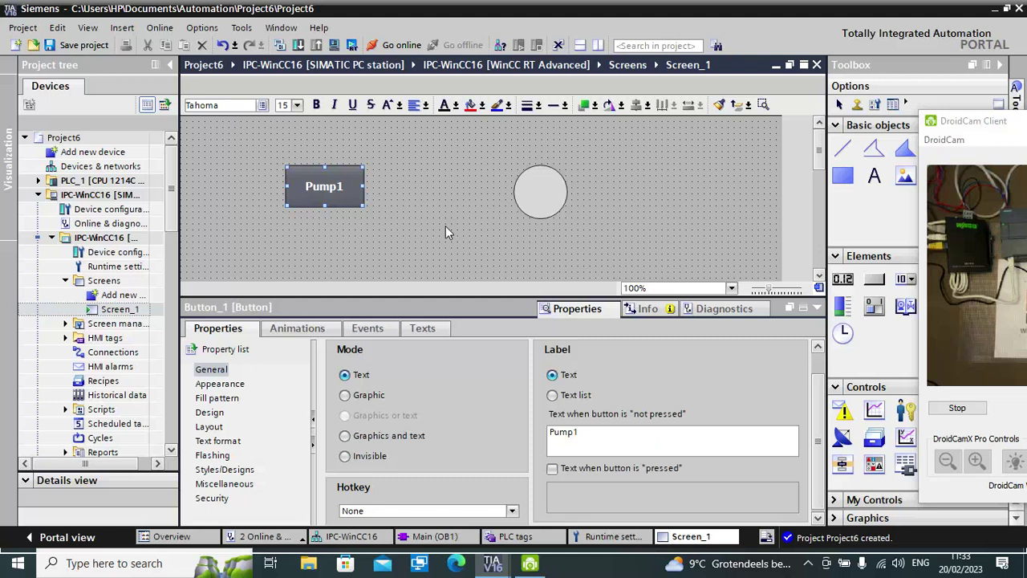
pyautogui.click(544, 190)
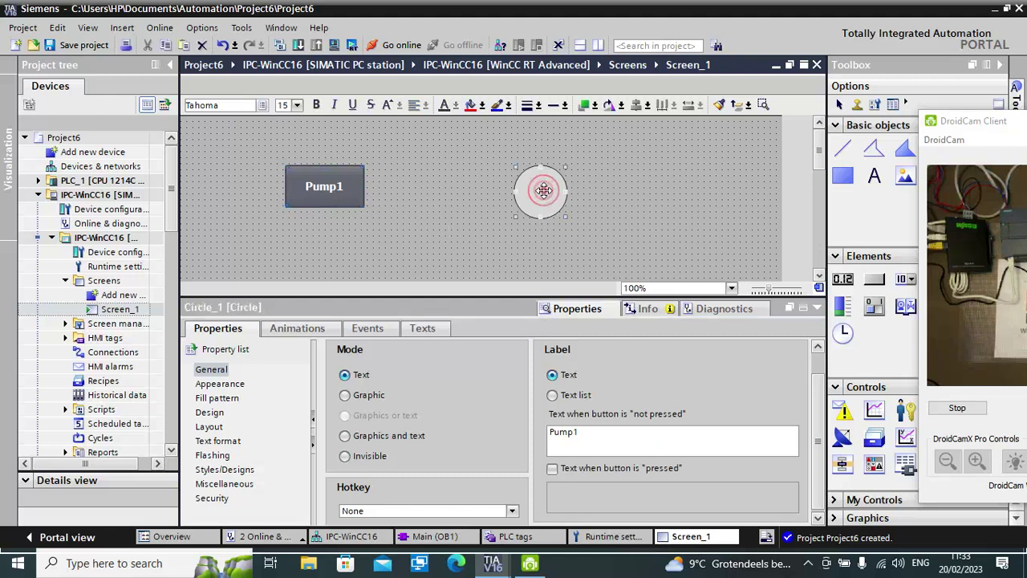
pyautogui.click(325, 180)
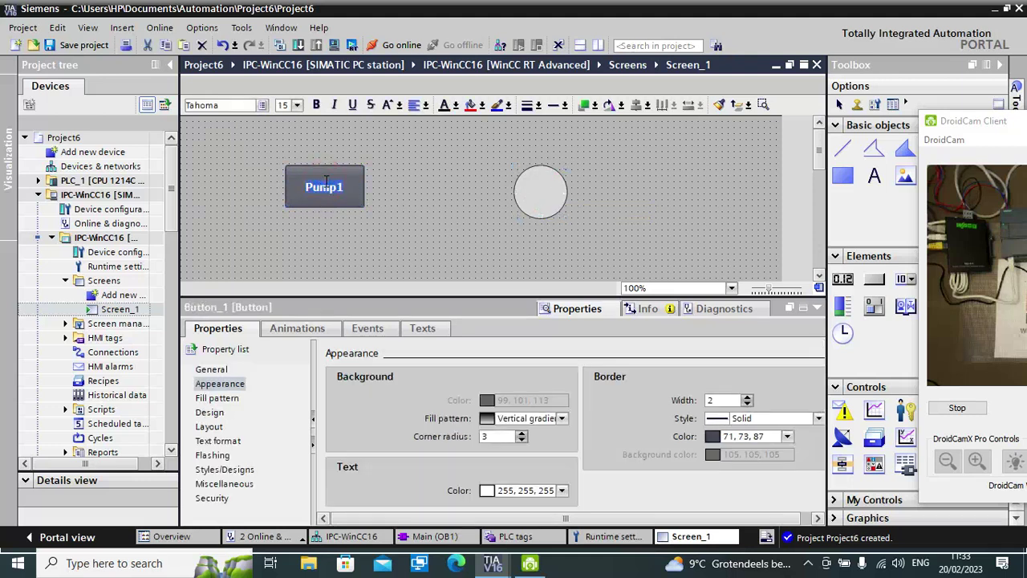
pyautogui.click(431, 192)
# Add the InvertBit system function to the Press event of the Pump1 button
pyautogui.click(350, 195)
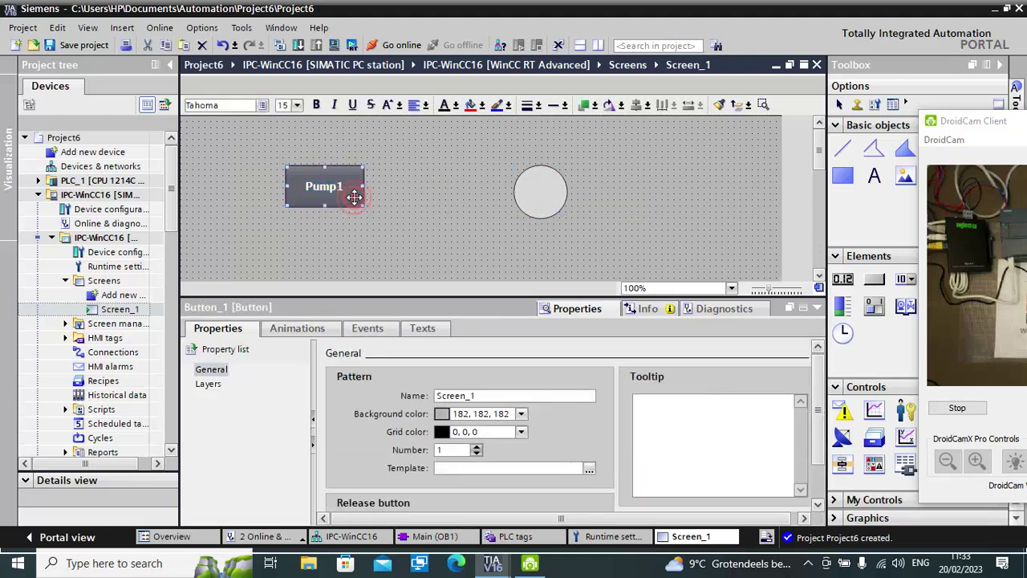
pyautogui.click(211, 369)
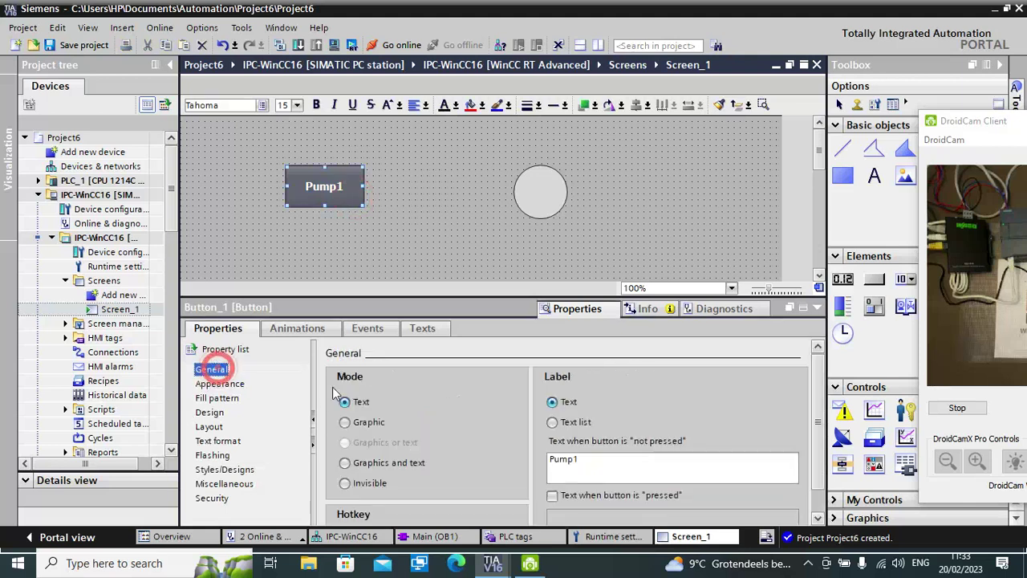
pyautogui.click(374, 330)
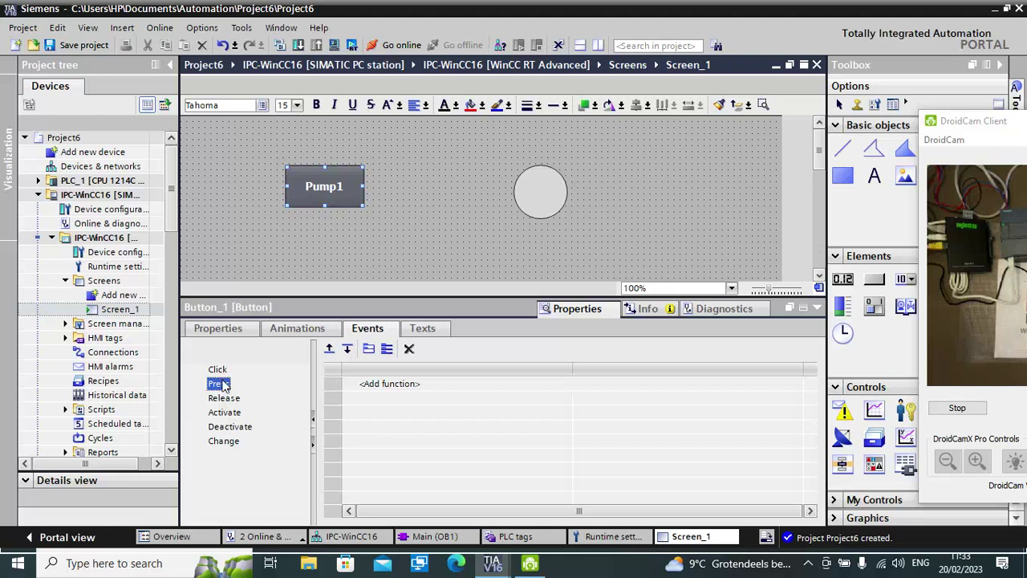
pyautogui.click(423, 385)
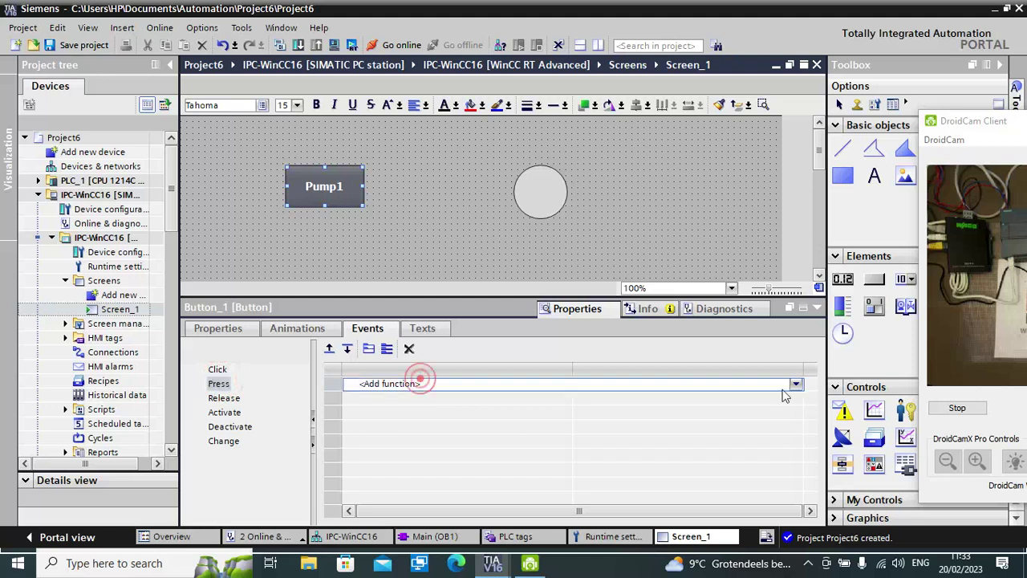
pyautogui.click(795, 386)
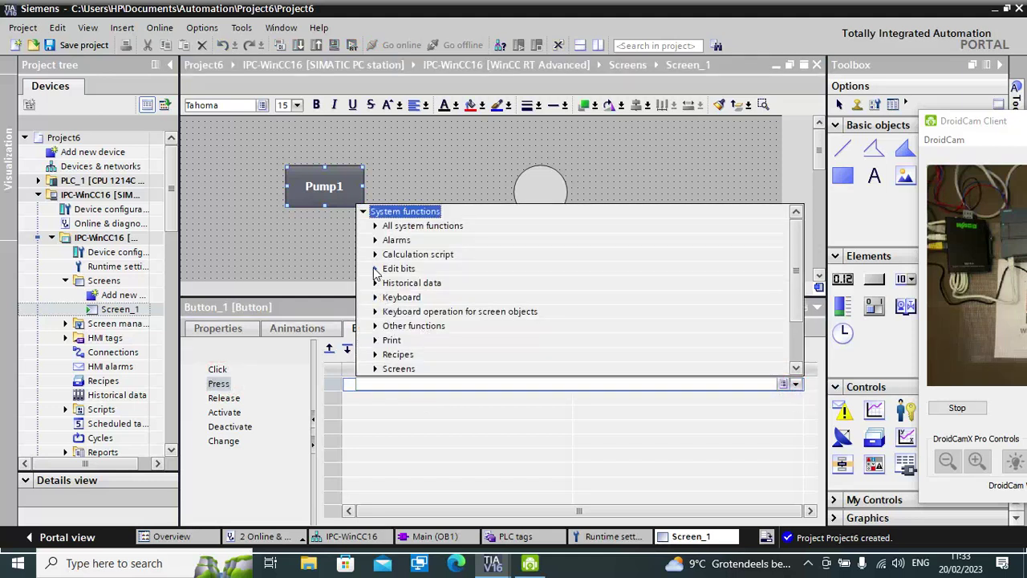
pyautogui.click(375, 268)
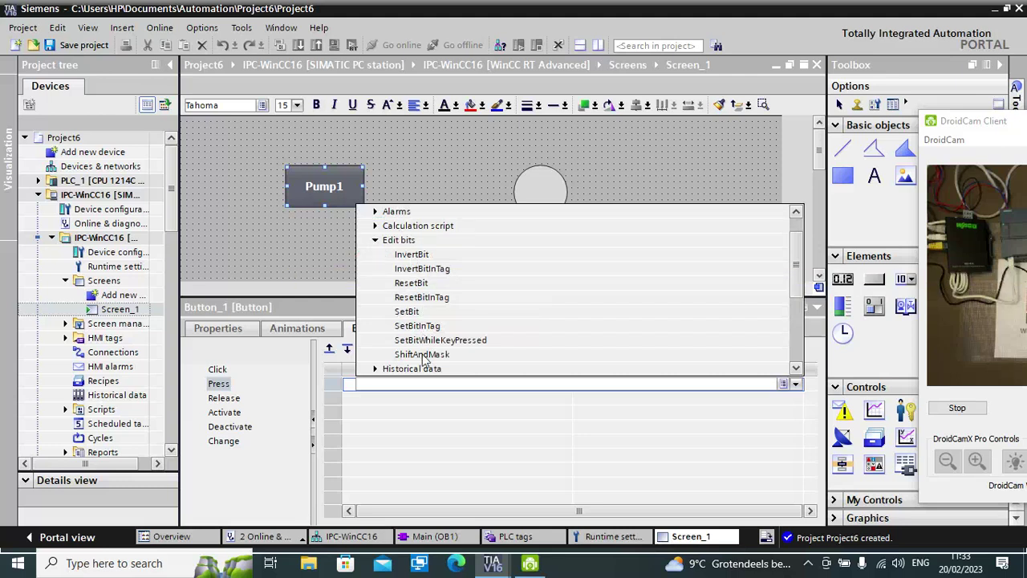
pyautogui.click(420, 256)
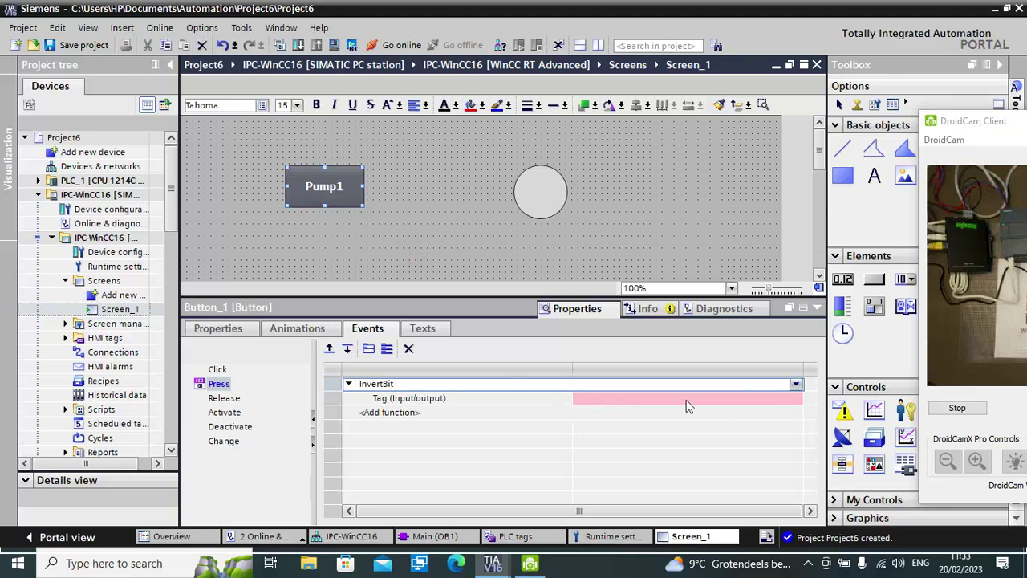
pyautogui.click(630, 401)
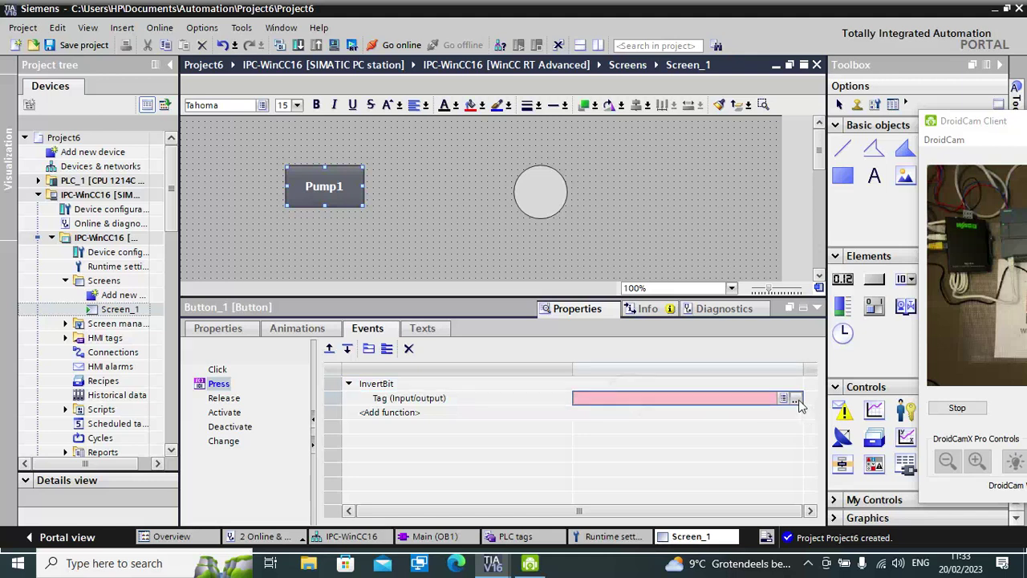
pyautogui.click(797, 401)
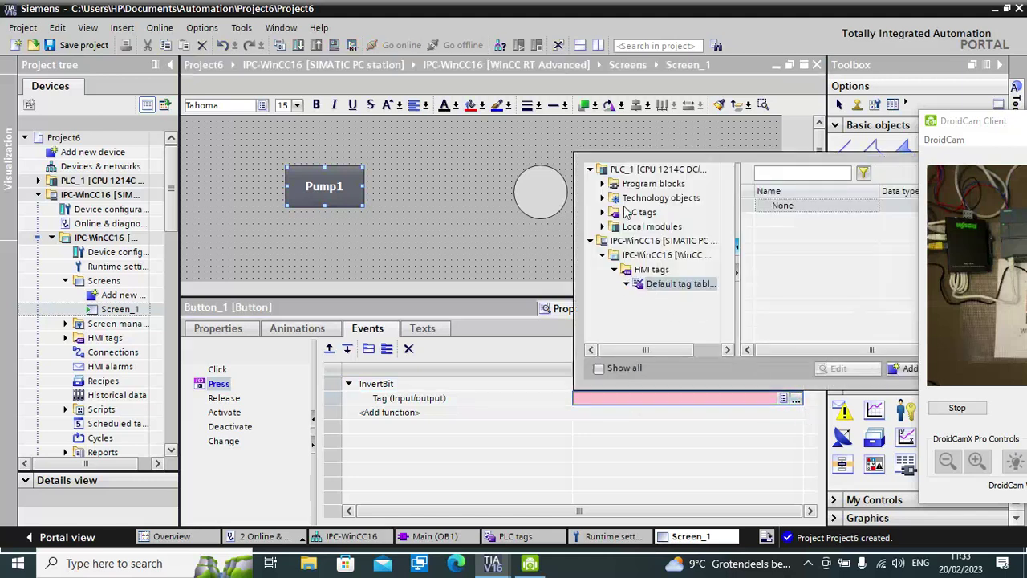
pyautogui.click(602, 213)
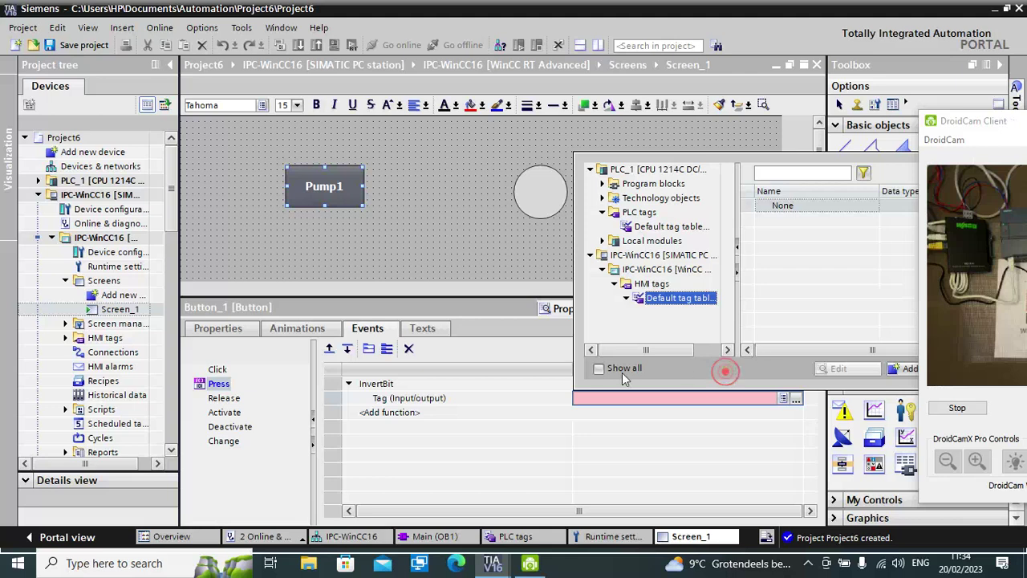
pyautogui.click(648, 227)
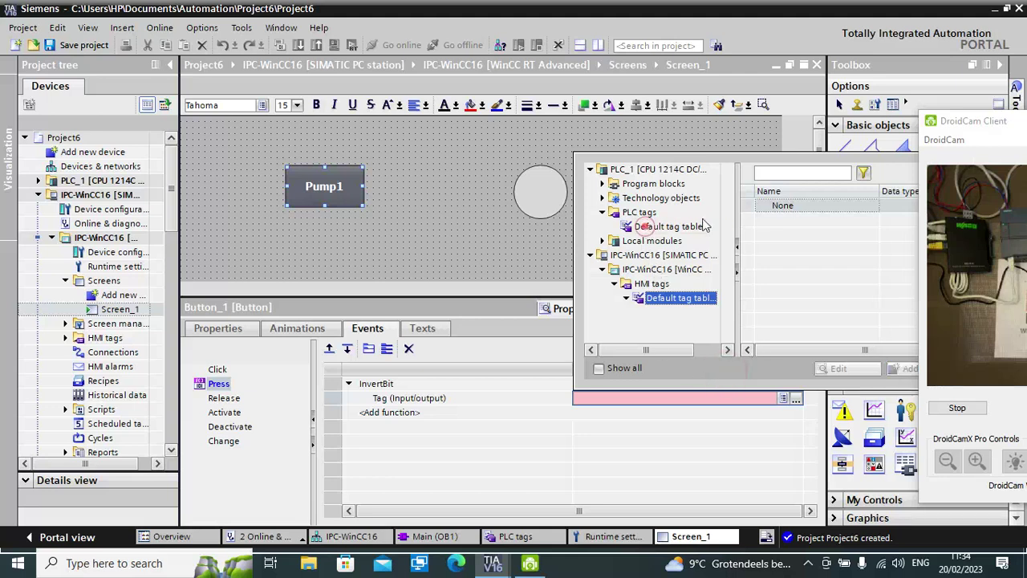
# Move the camera preview out of the way and assign the PLC tag HMI0 to the InvertBit function
pyautogui.moveTo(1012, 126); pyautogui.dragTo(463, 506)
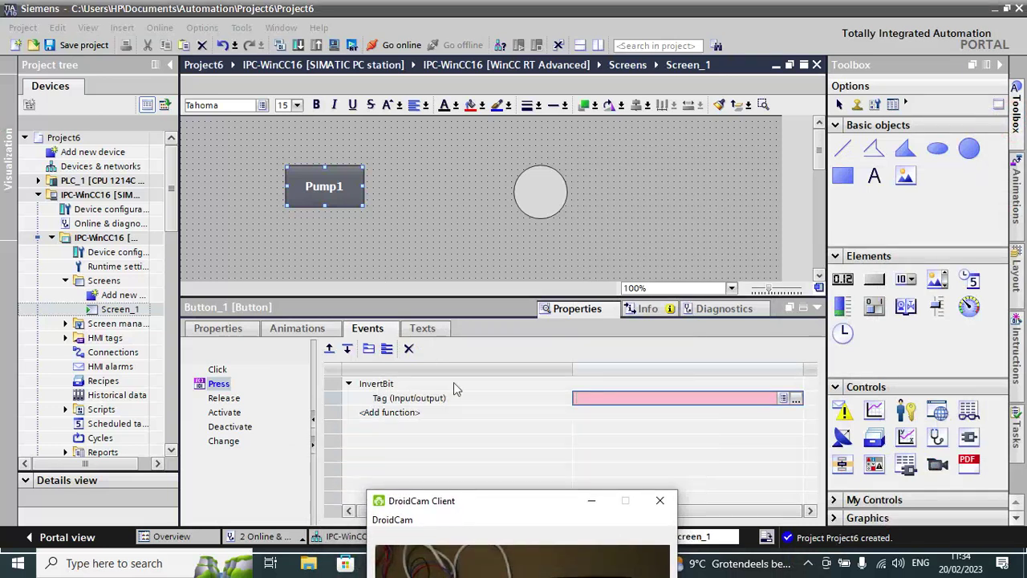
pyautogui.click(796, 398)
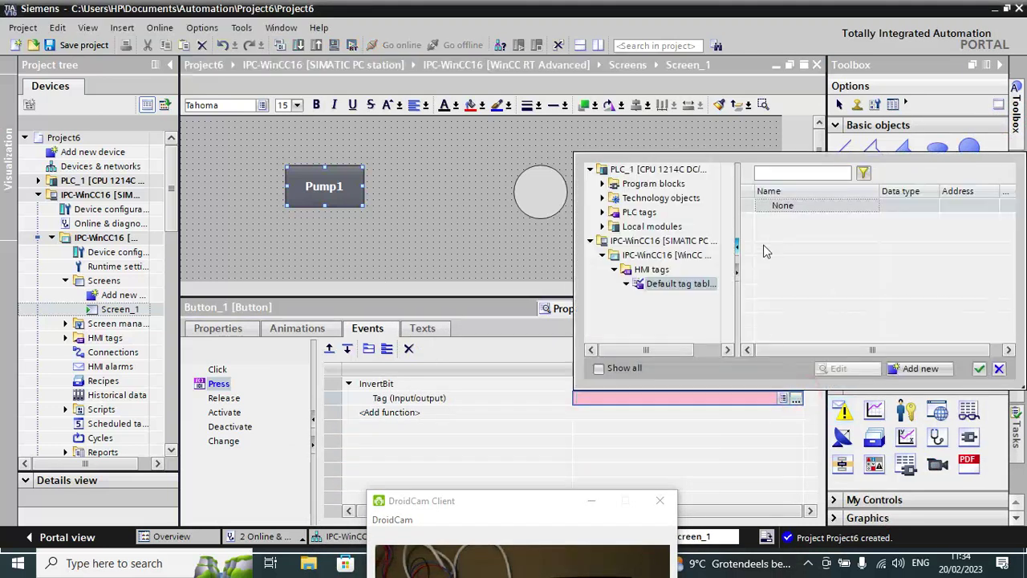
pyautogui.click(602, 211)
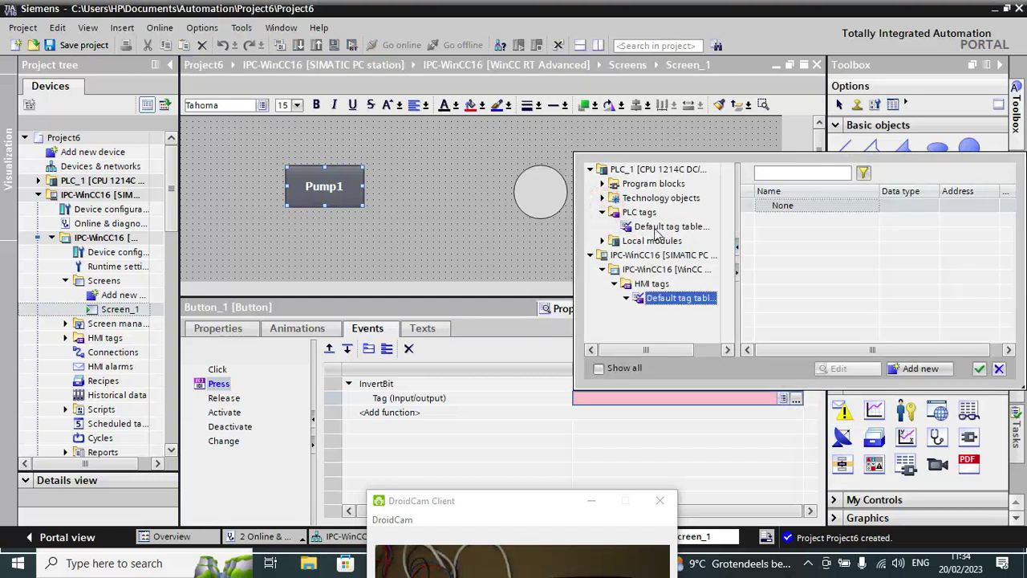
pyautogui.click(656, 226)
pyautogui.click(793, 336)
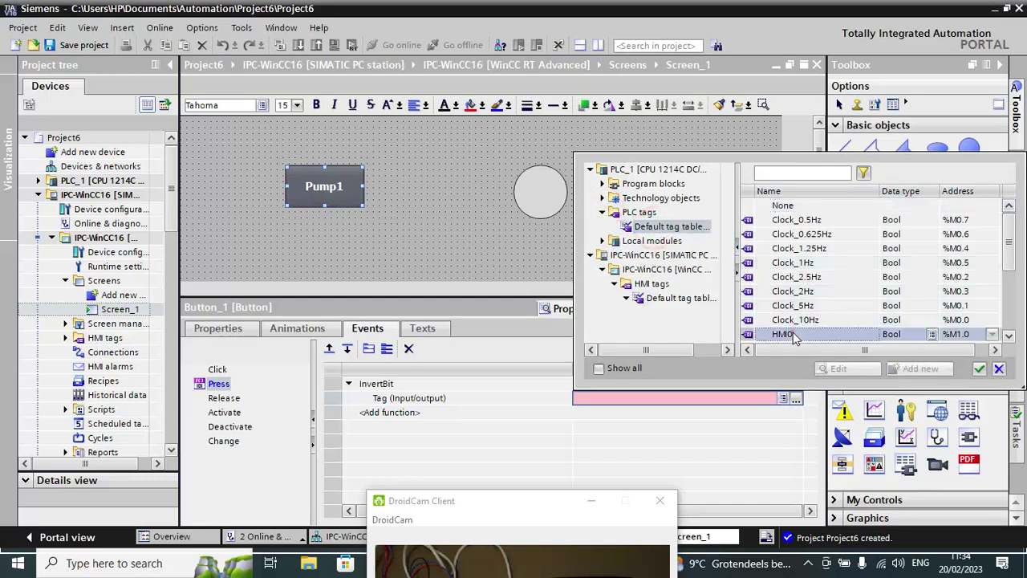
pyautogui.click(980, 369)
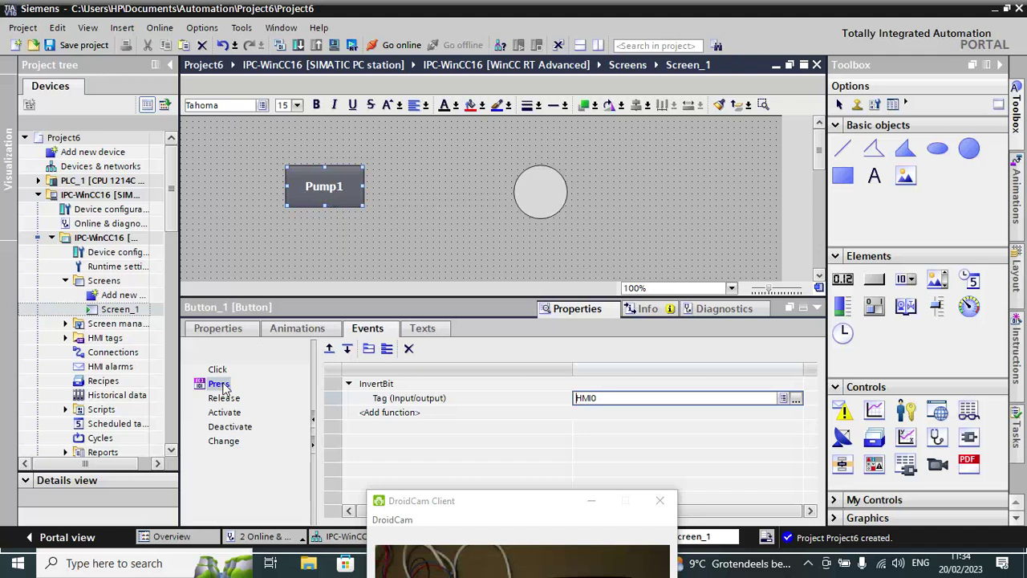
pyautogui.click(616, 396)
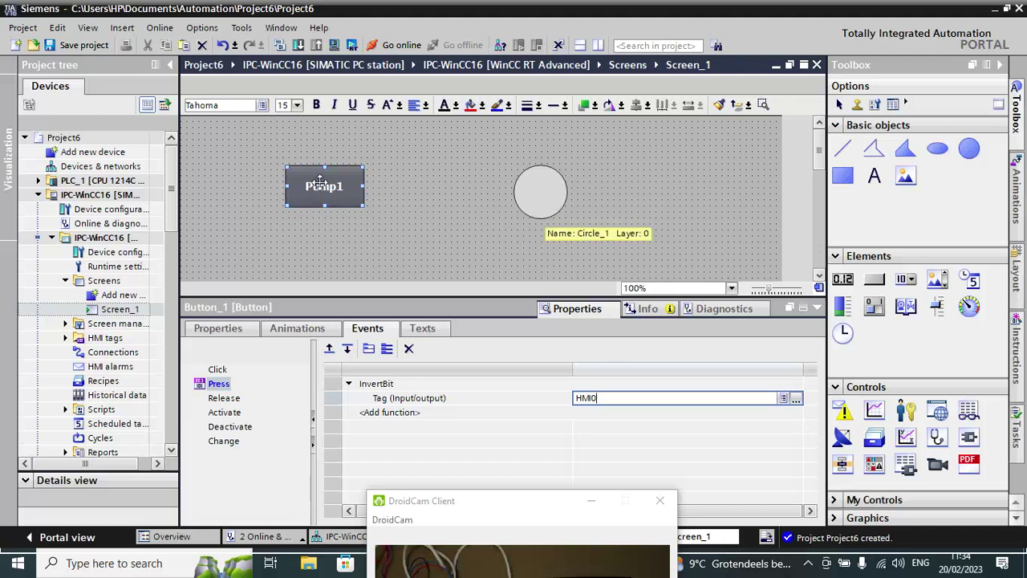
# Add an Appearance animation to the circle
pyautogui.click(539, 185)
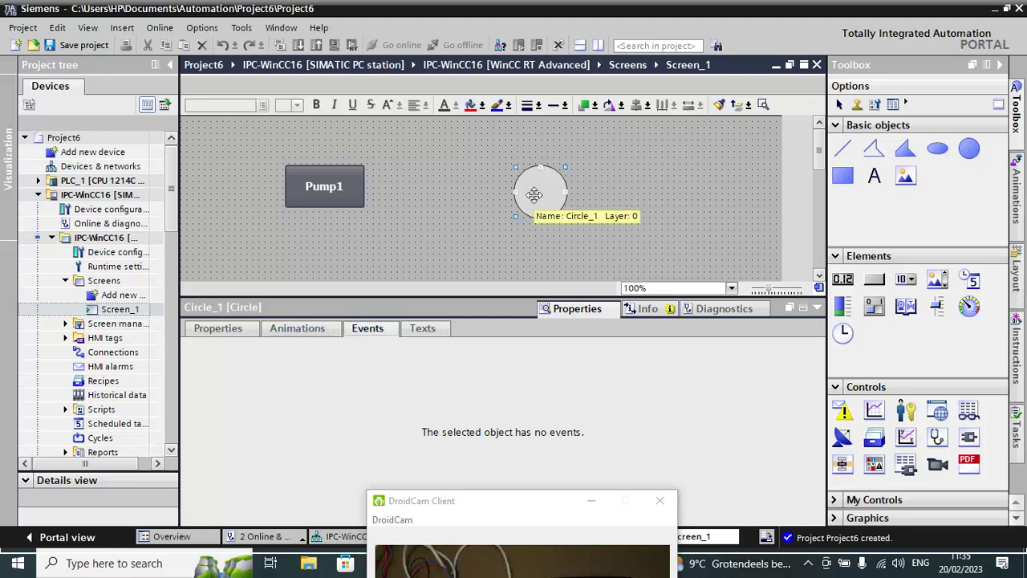
pyautogui.click(298, 329)
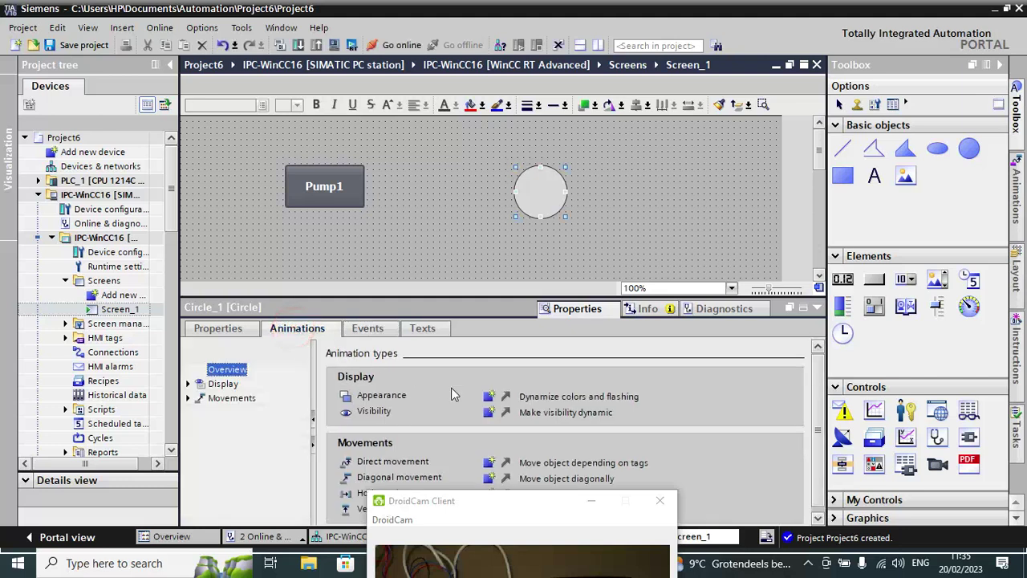
pyautogui.click(493, 397)
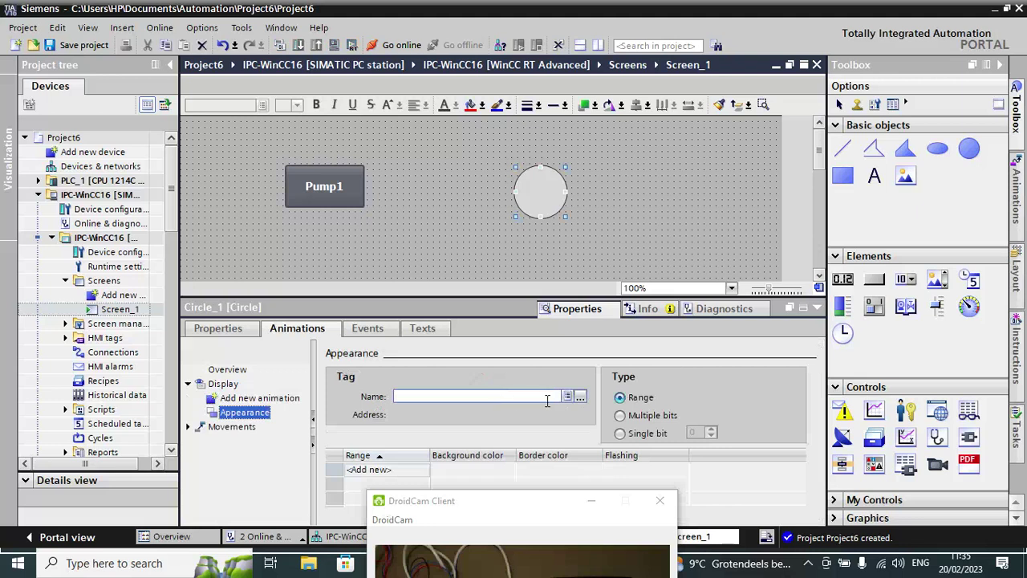
# Link the circle's Appearance animation to the tag Clock_0.5Hz from the PLC's default tag table
pyautogui.click(580, 397)
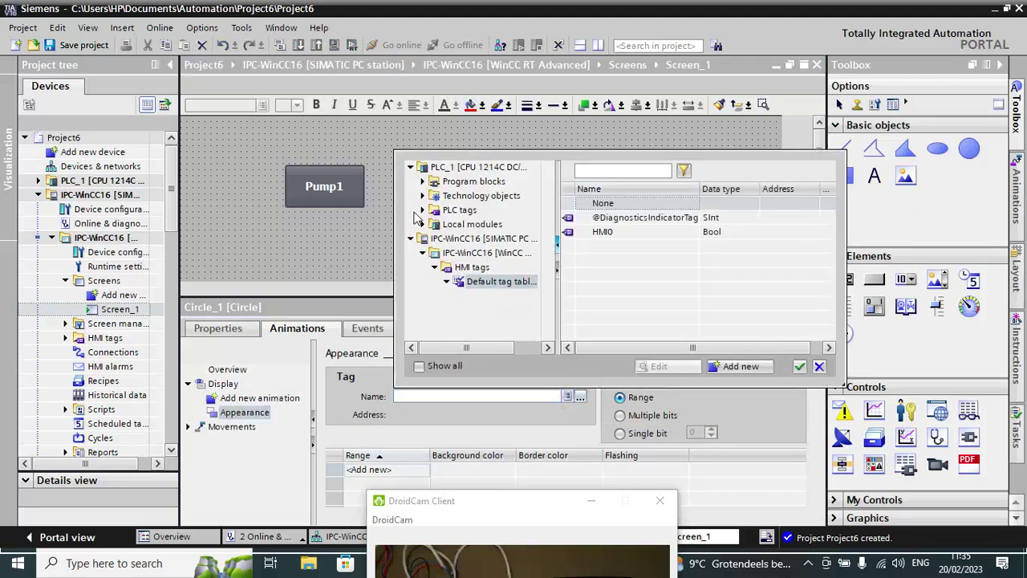
pyautogui.click(422, 210)
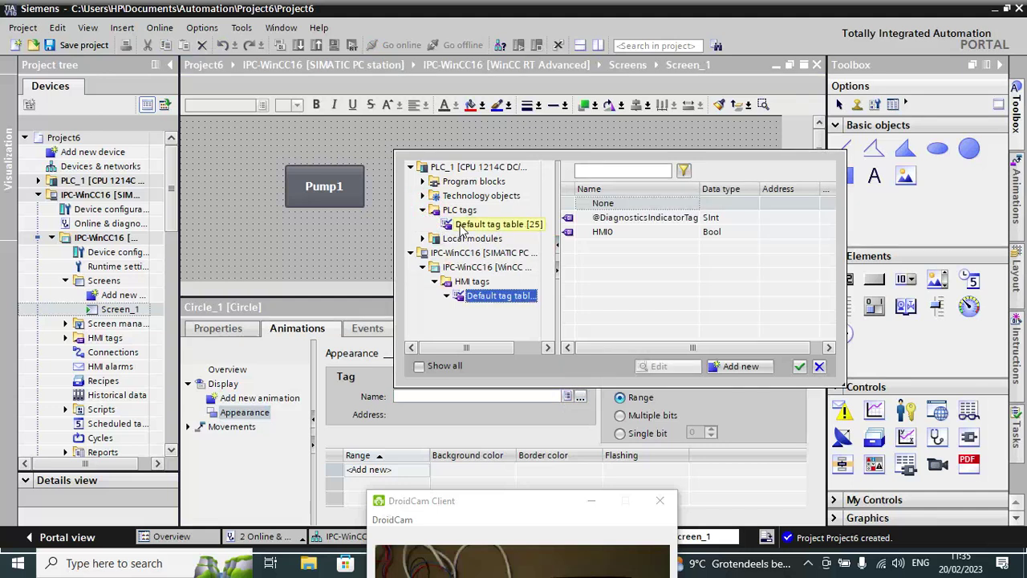
pyautogui.click(463, 225)
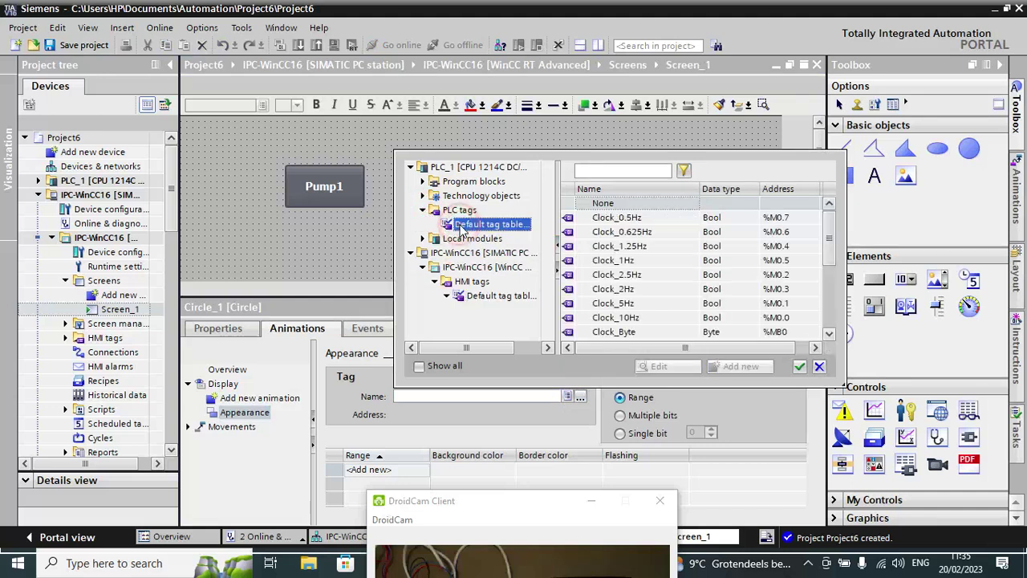
pyautogui.click(828, 333)
pyautogui.click(828, 334)
pyautogui.click(828, 334)
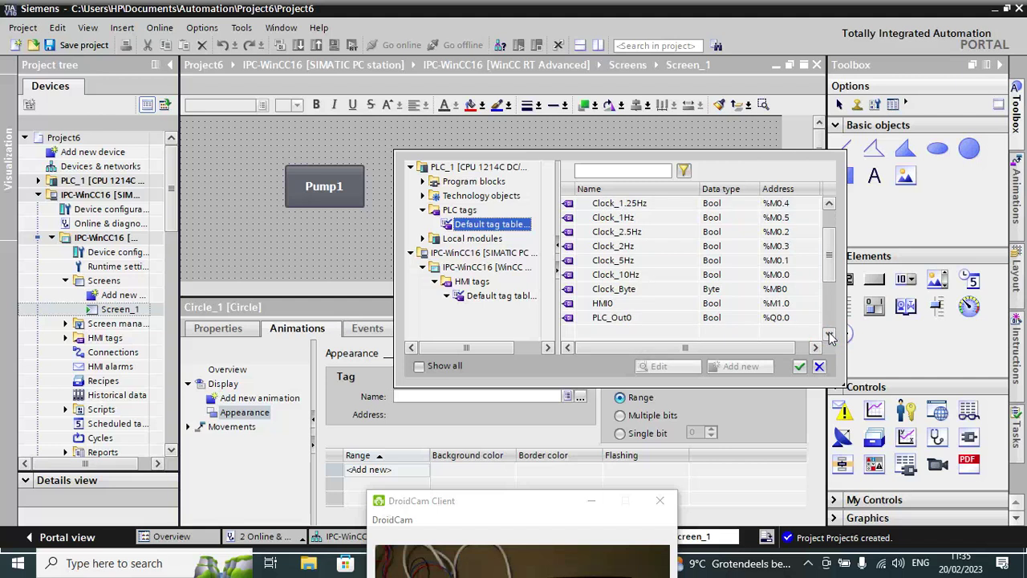
pyautogui.moveTo(833, 266); pyautogui.dragTo(833, 249)
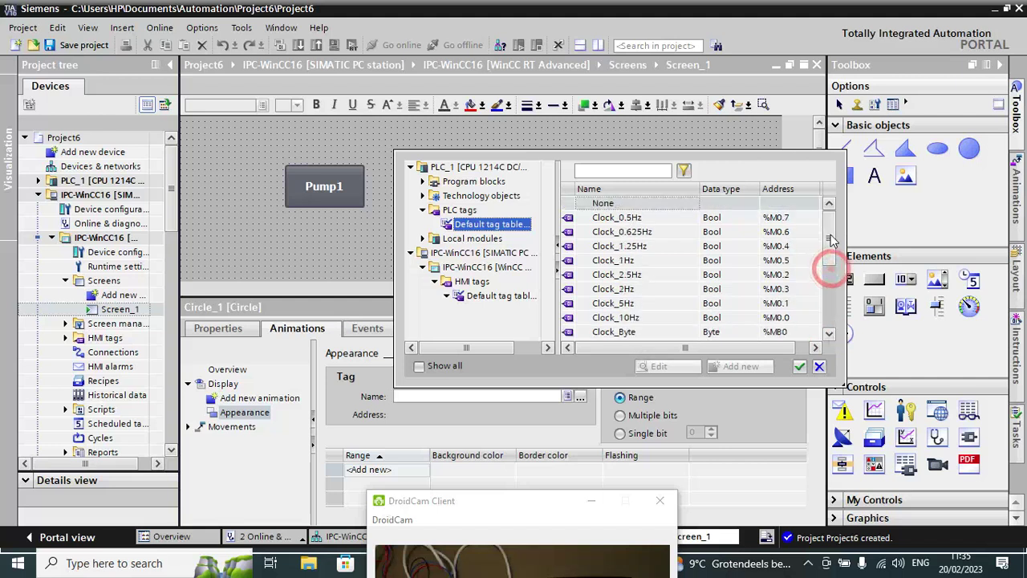
pyautogui.click(658, 220)
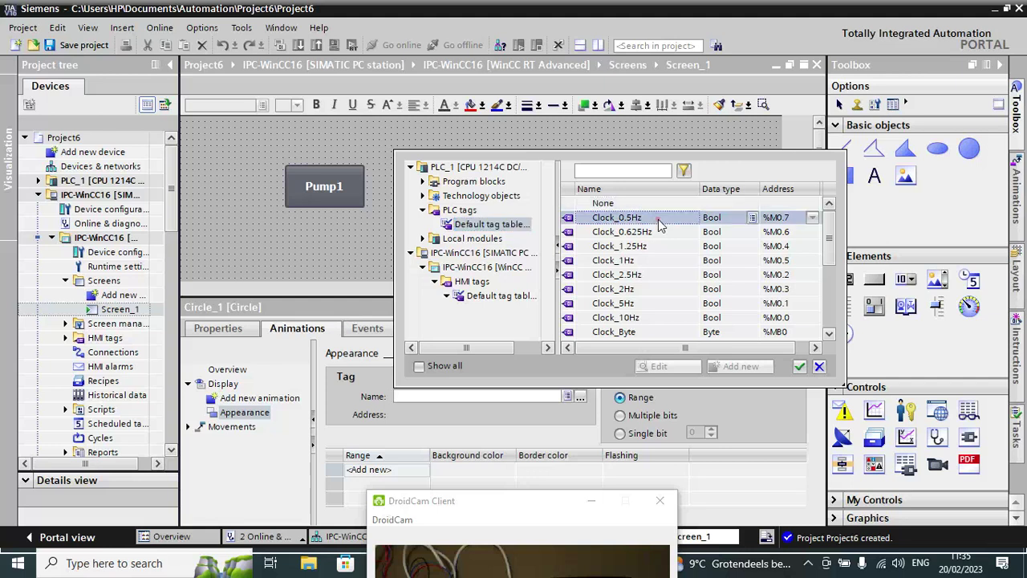
pyautogui.click(799, 366)
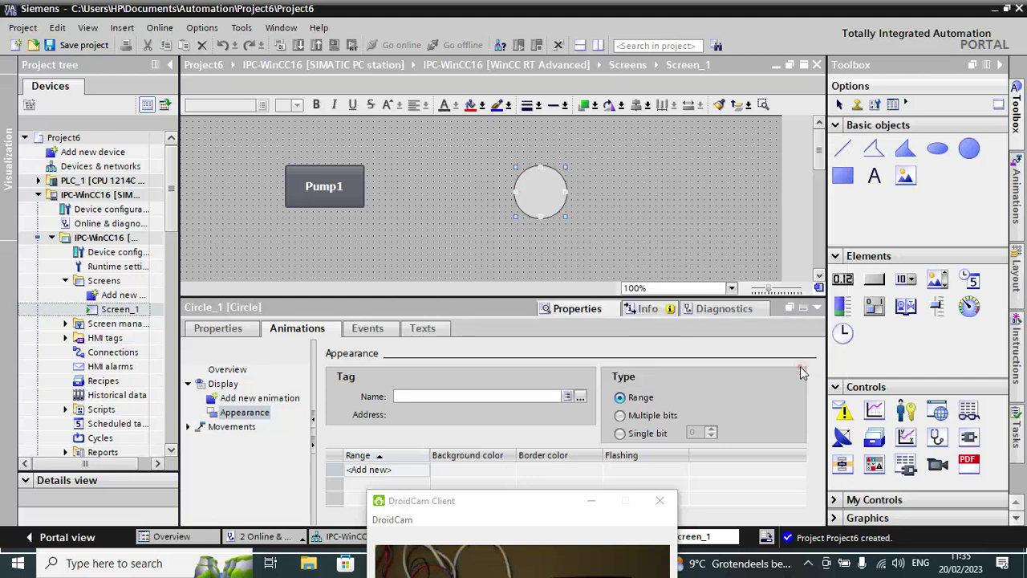
# Add range 0 to the circle's Appearance animation with a red background (255, 0, 0), moving the camera preview off the range table
pyautogui.click(392, 470)
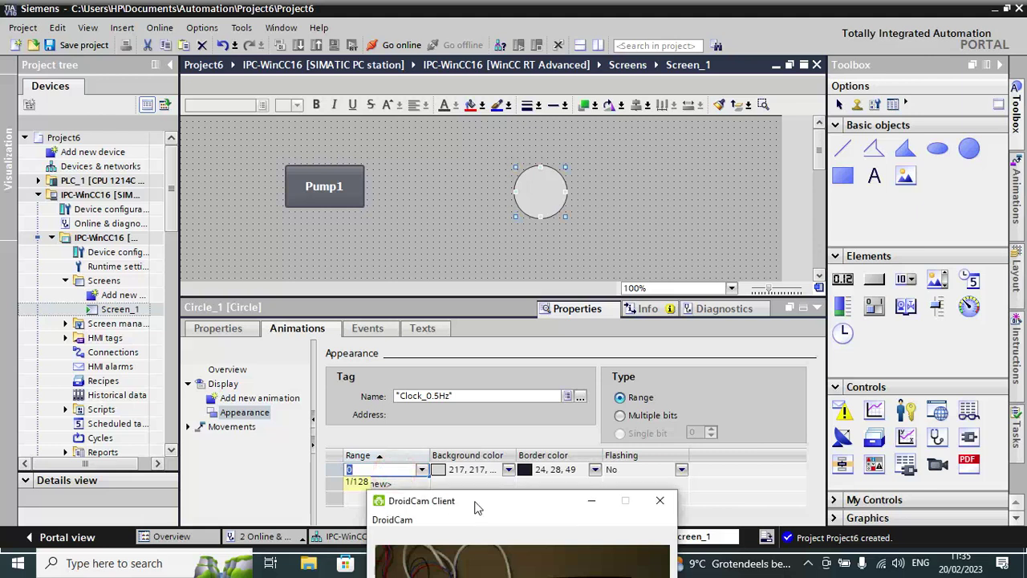
pyautogui.click(458, 495)
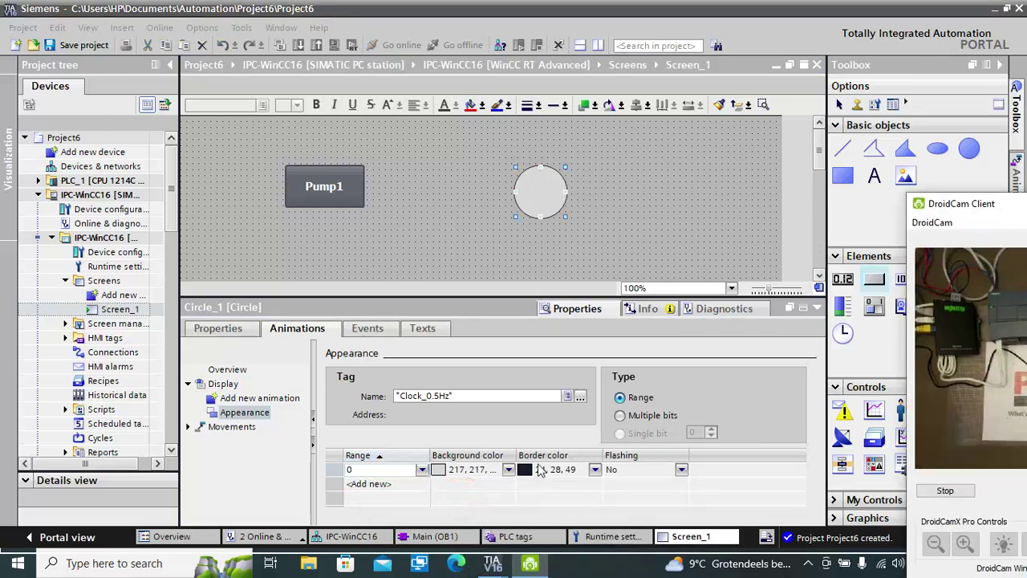
pyautogui.click(508, 470)
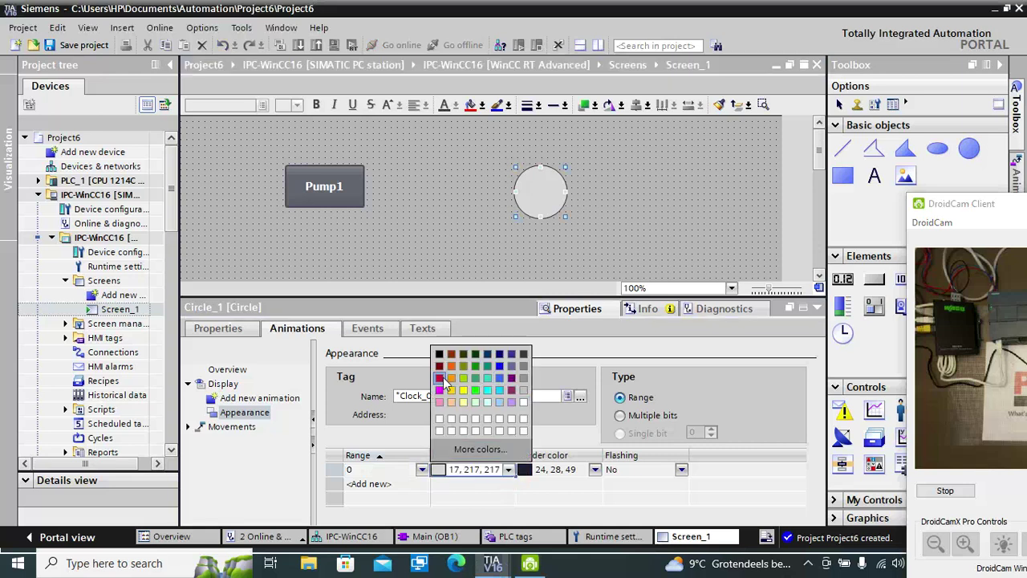
pyautogui.click(440, 378)
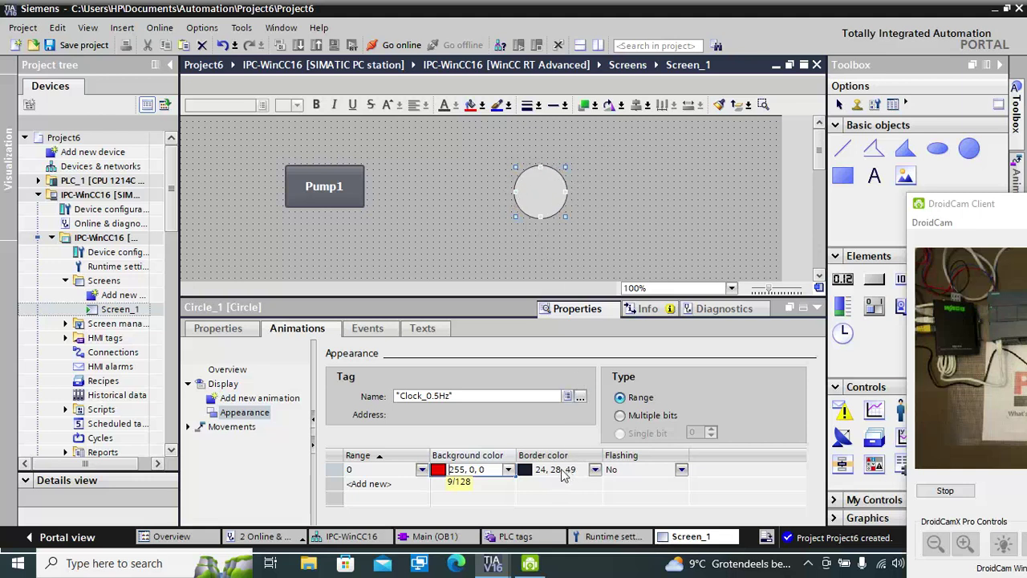
# Add range 1 to the circle's Appearance animation with a green background (51, 153, 102)
pyautogui.click(382, 490)
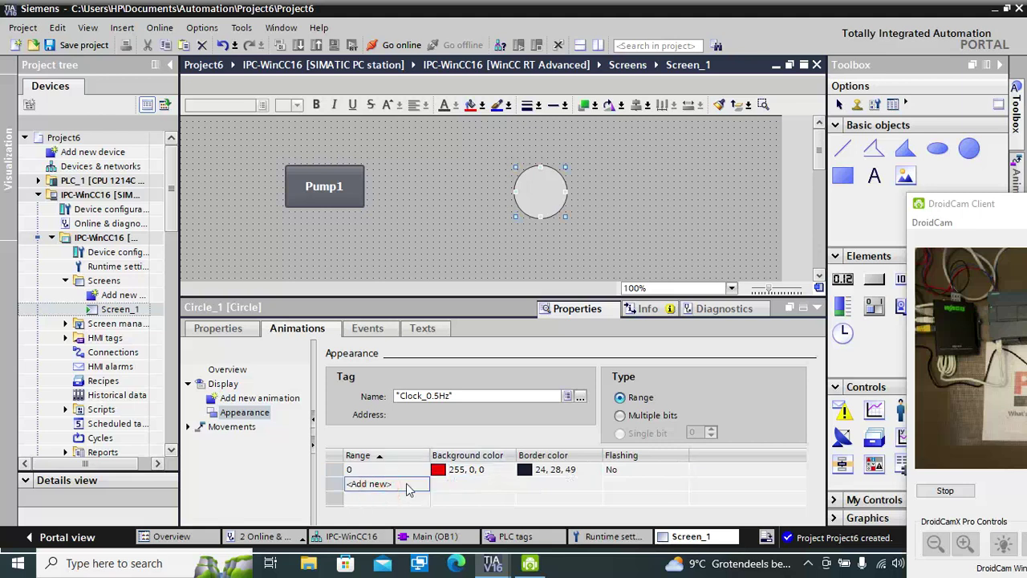
pyautogui.click(385, 488)
pyautogui.click(508, 484)
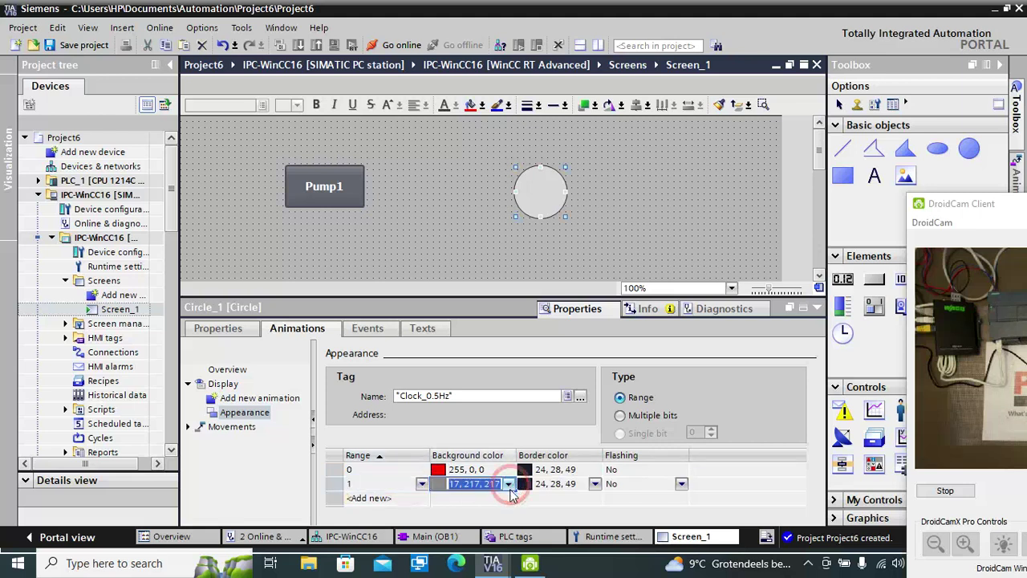
pyautogui.click(475, 392)
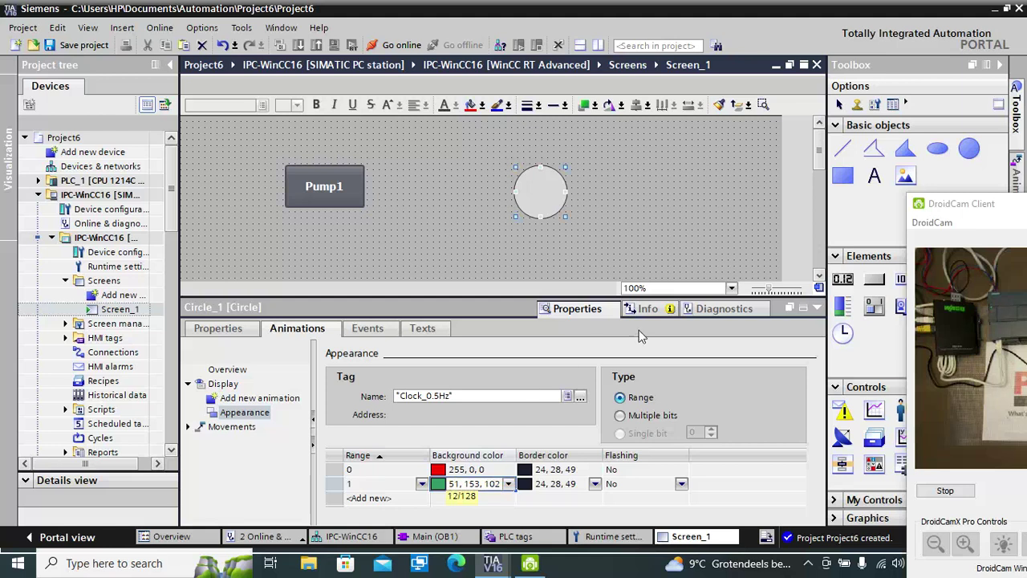
pyautogui.click(637, 201)
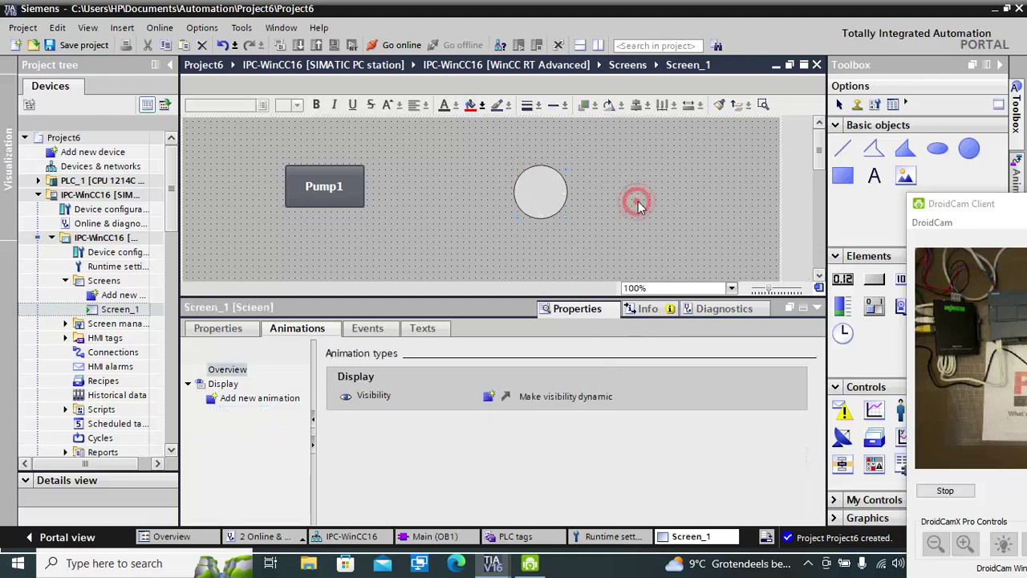
# Change the label of the lower button, currently "Text", to "Shutdown RT"
pyautogui.click(818, 277)
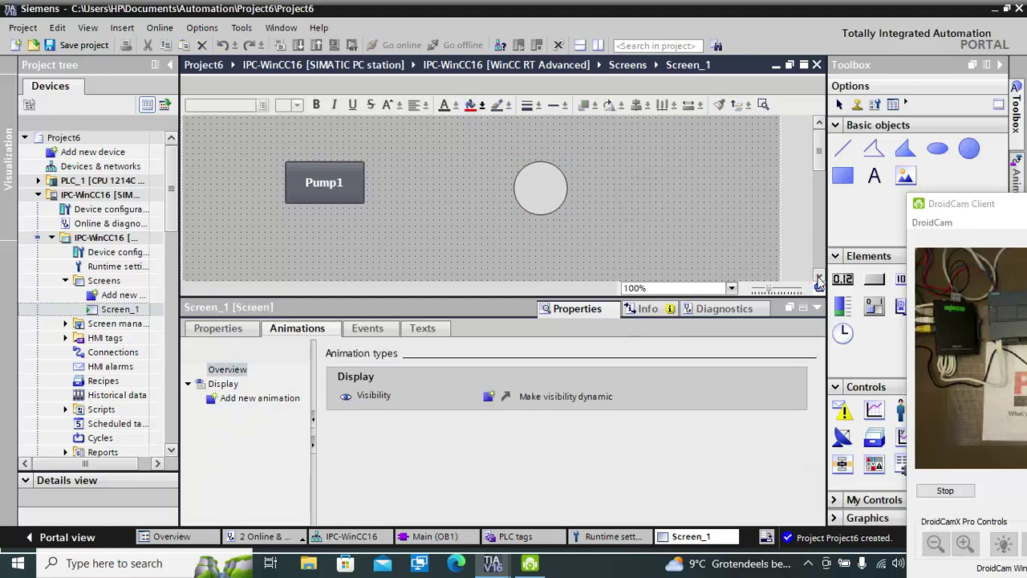
pyautogui.moveTo(819, 281); pyautogui.dragTo(818, 282)
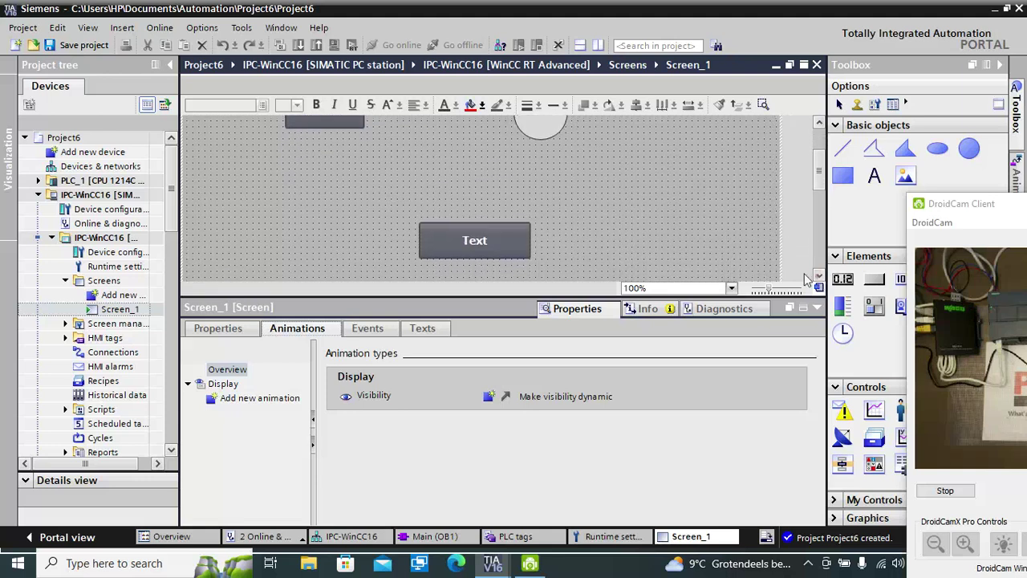
pyautogui.click(480, 245)
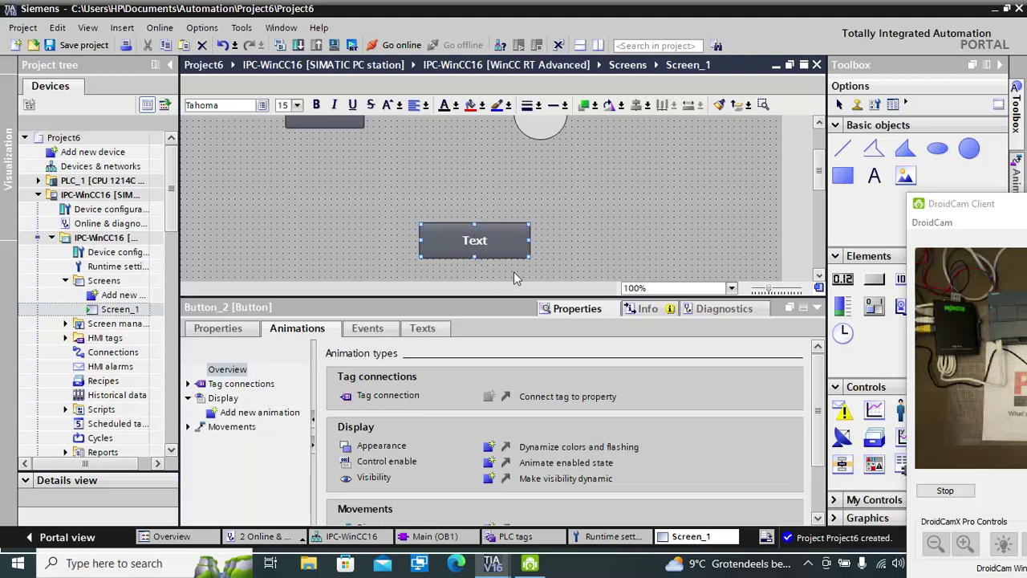
pyautogui.click(218, 330)
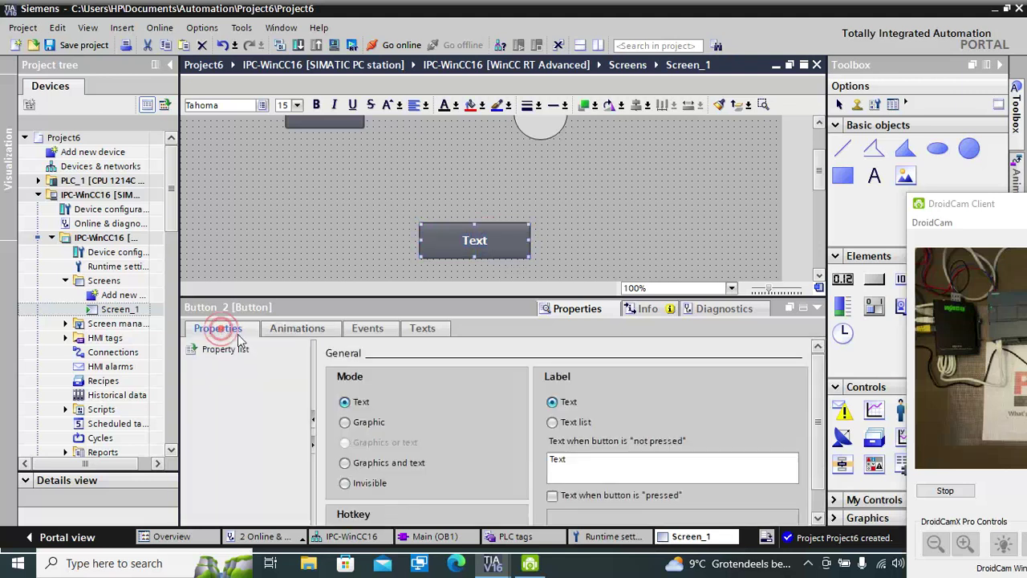
pyautogui.click(609, 459)
pyautogui.click(573, 459)
pyautogui.click(592, 468)
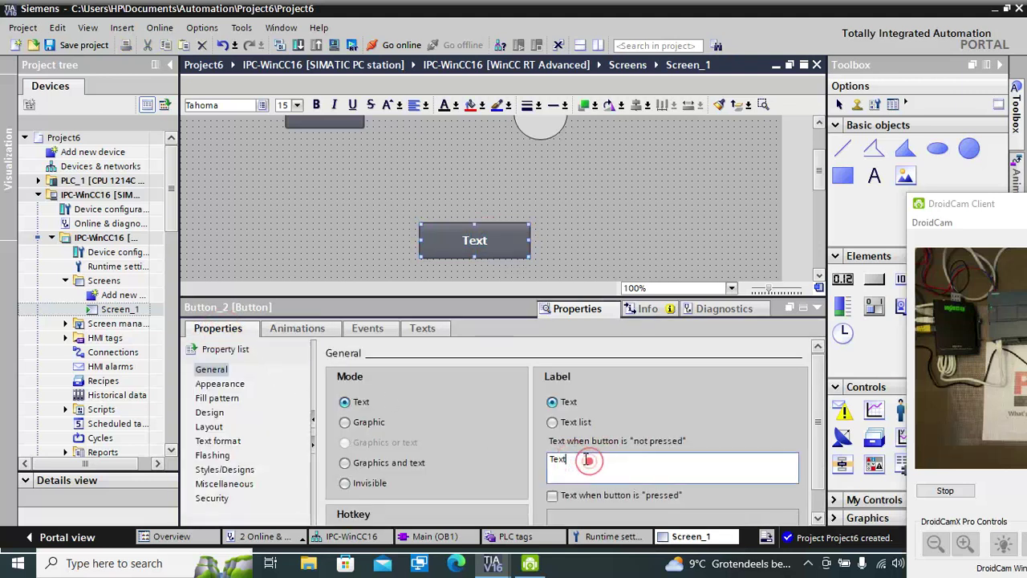
pyautogui.doubleClick(587, 463)
pyautogui.write('Close')
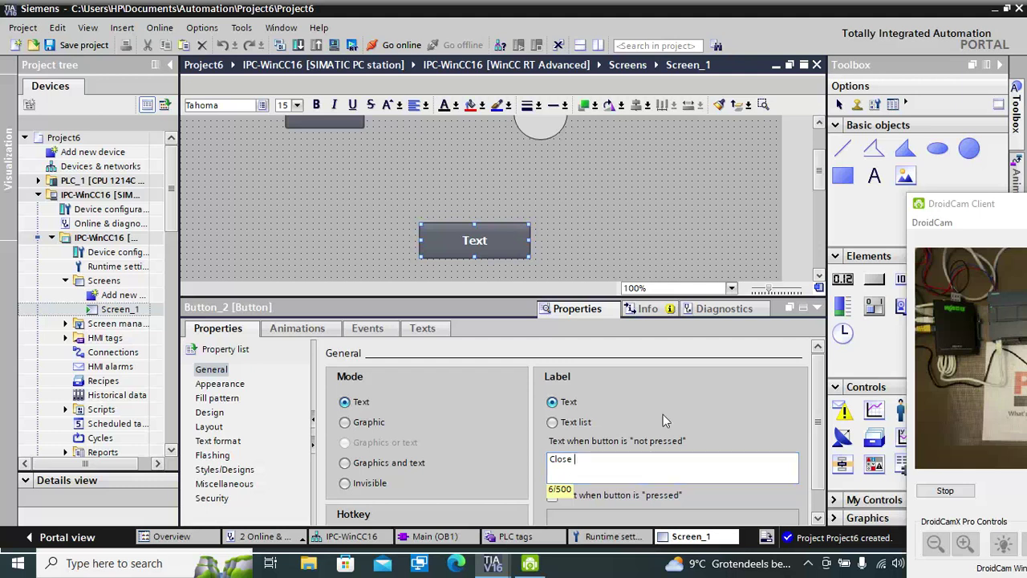
pyautogui.press('BackSpace')
pyautogui.press('BackSpace')
pyautogui.press('BackSpace')
pyautogui.press('BackSpace')
pyautogui.press('BackSpace')
pyautogui.press('BackSpace')
pyautogui.write('Shutdown RT')
# Assign the StopRuntime system function to the Press event of the Shutdown RT button and save the project
pyautogui.click(373, 332)
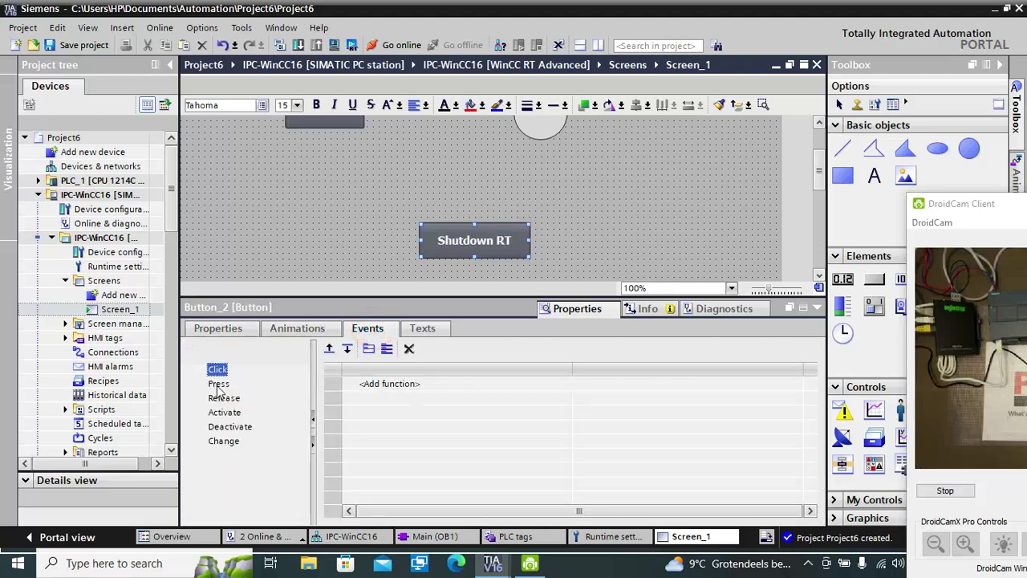
pyautogui.click(218, 385)
pyautogui.click(375, 384)
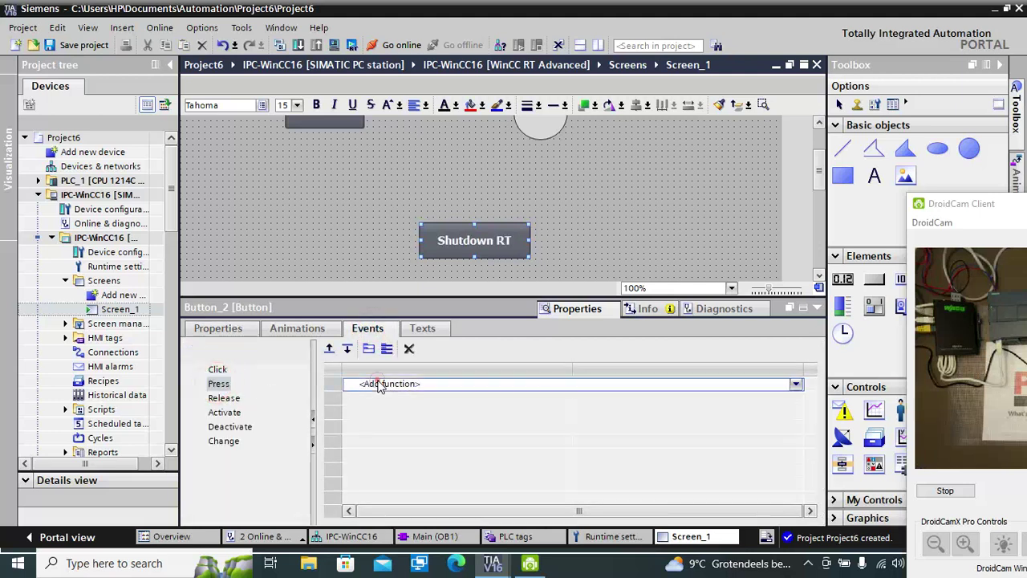
pyautogui.click(796, 385)
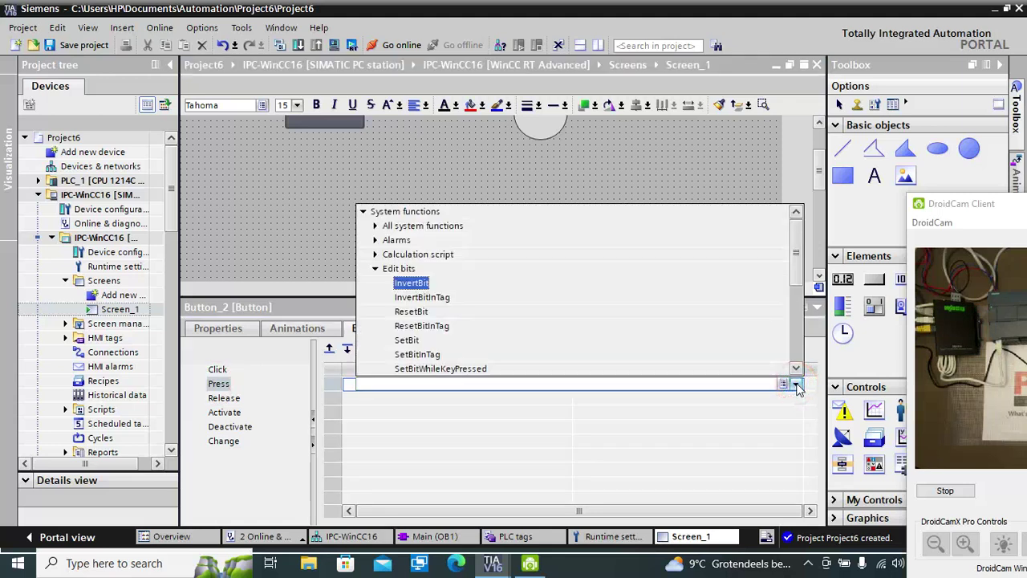
pyautogui.click(377, 226)
pyautogui.moveTo(797, 370); pyautogui.dragTo(805, 374)
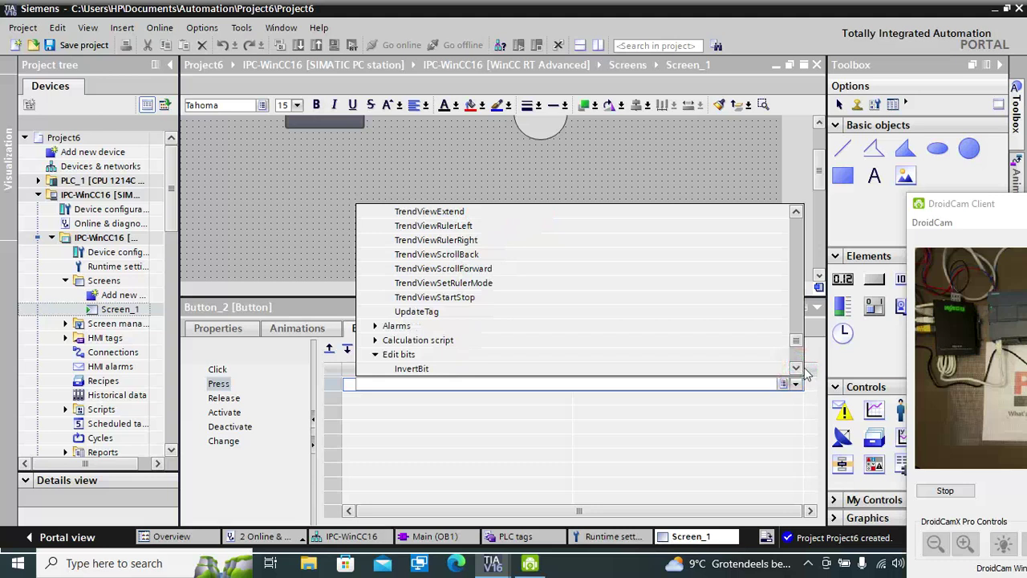
pyautogui.moveTo(797, 212); pyautogui.dragTo(799, 216)
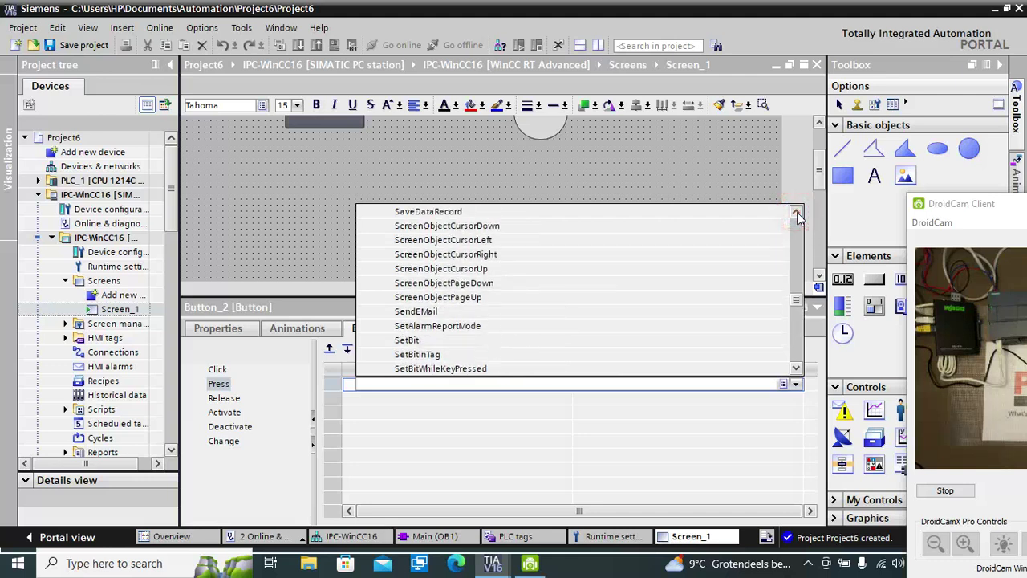
pyautogui.moveTo(799, 216); pyautogui.dragTo(798, 217)
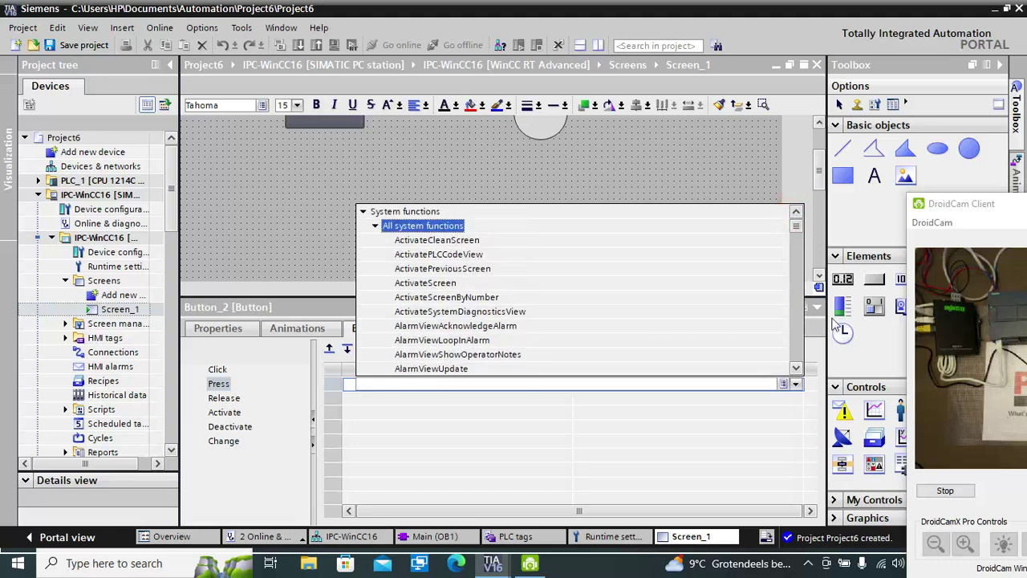
pyautogui.click(796, 369)
pyautogui.click(797, 369)
pyautogui.click(796, 369)
pyautogui.click(797, 369)
pyautogui.click(796, 369)
pyautogui.click(797, 369)
pyautogui.click(796, 369)
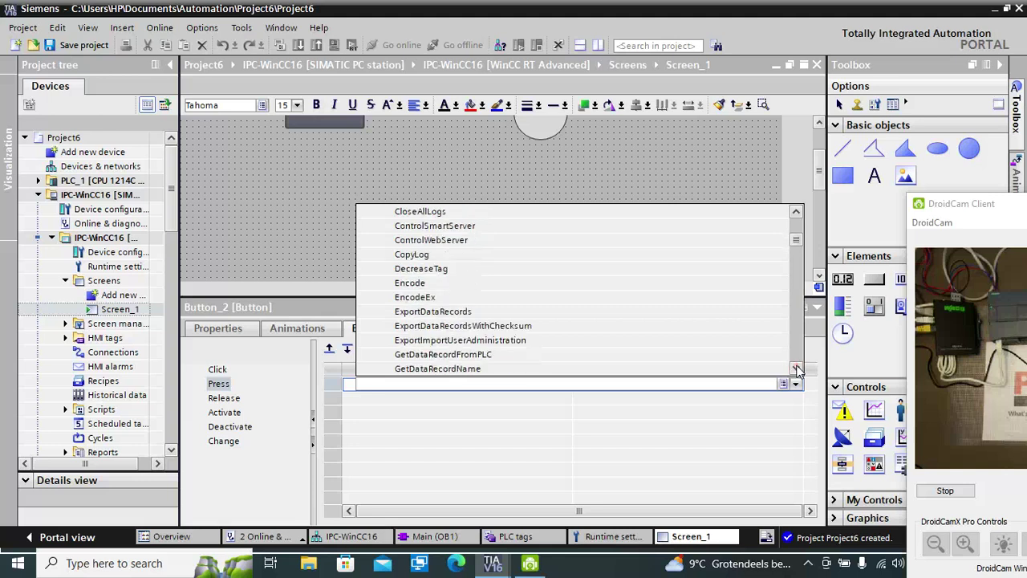
pyautogui.moveTo(797, 369); pyautogui.dragTo(797, 369)
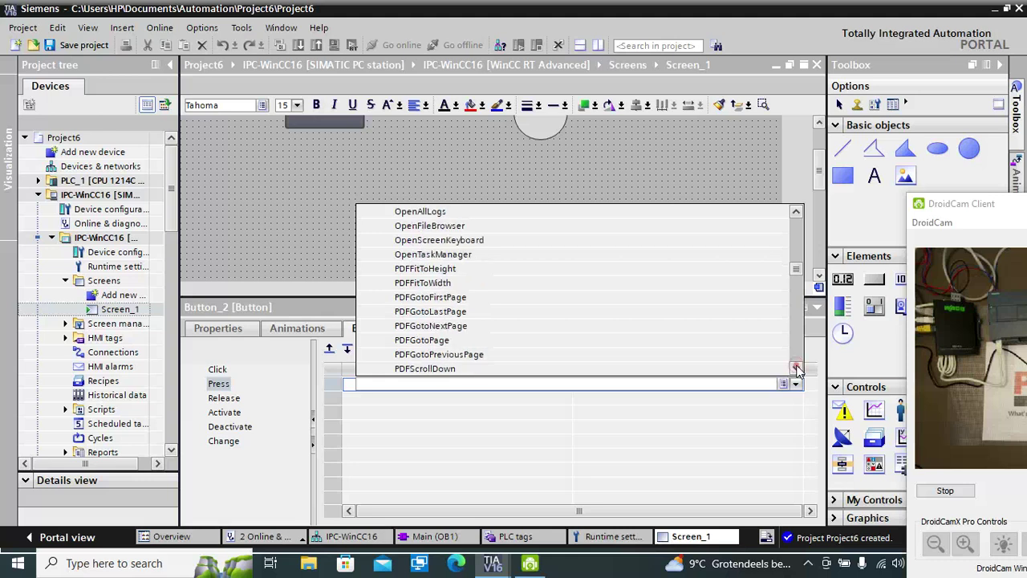
pyautogui.moveTo(797, 369); pyautogui.dragTo(796, 369)
pyautogui.click(797, 369)
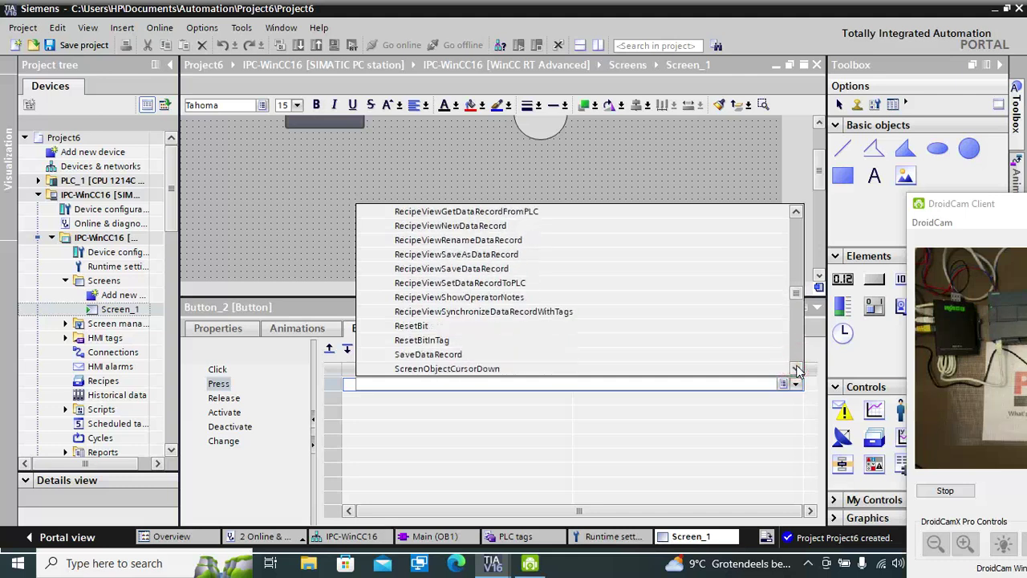
pyautogui.click(796, 369)
pyautogui.click(797, 370)
pyautogui.click(796, 369)
pyautogui.click(797, 370)
pyautogui.click(797, 369)
pyautogui.click(796, 369)
pyautogui.click(797, 369)
pyautogui.click(797, 370)
pyautogui.click(797, 369)
pyautogui.click(797, 369)
pyautogui.click(796, 369)
pyautogui.click(796, 369)
pyautogui.click(797, 369)
pyautogui.click(796, 370)
pyautogui.click(797, 369)
pyautogui.click(796, 369)
pyautogui.click(796, 369)
pyautogui.click(797, 369)
pyautogui.click(797, 369)
pyautogui.click(796, 369)
pyautogui.click(797, 369)
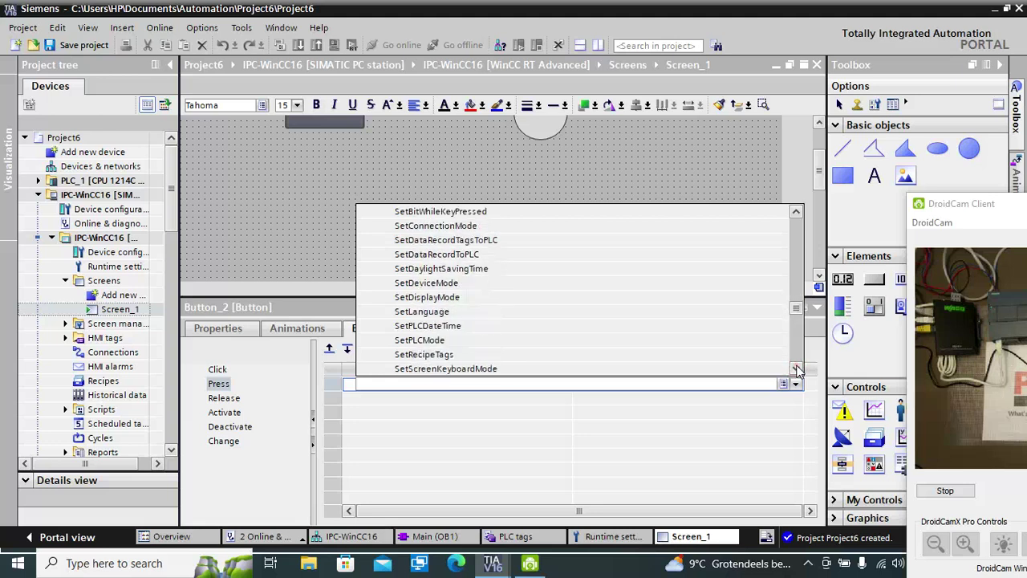
pyautogui.click(797, 370)
pyautogui.click(797, 369)
pyautogui.click(797, 369)
pyautogui.click(797, 370)
pyautogui.click(796, 369)
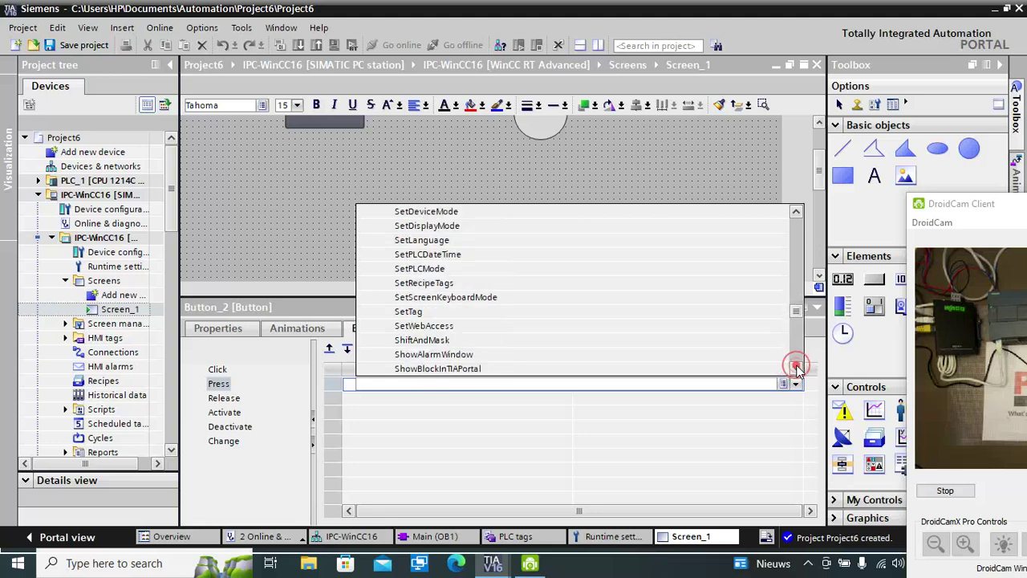
pyautogui.click(796, 369)
pyautogui.click(797, 369)
pyautogui.click(797, 369)
pyautogui.click(796, 369)
pyautogui.click(797, 369)
pyautogui.click(796, 369)
pyautogui.click(796, 369)
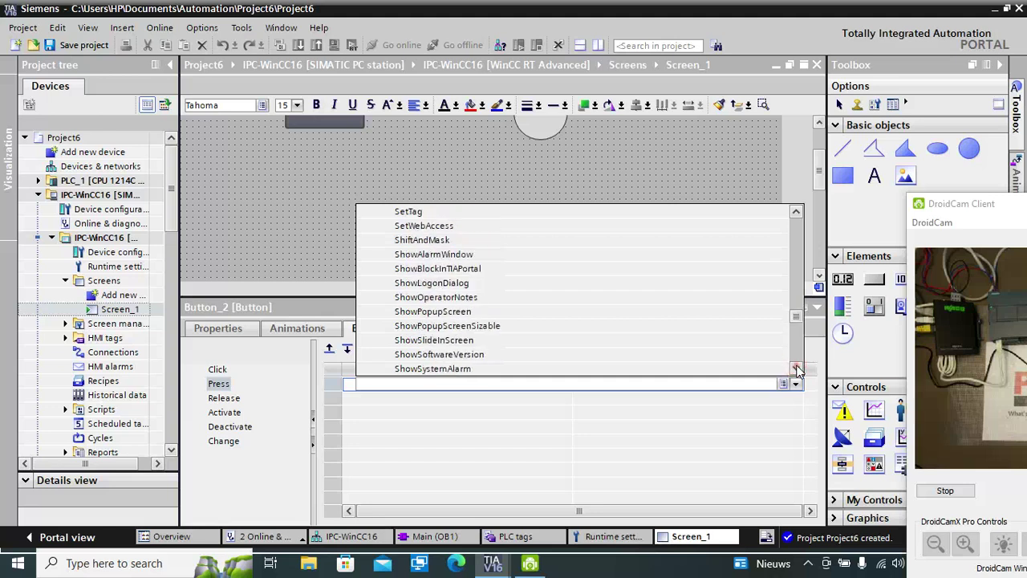
pyautogui.click(797, 369)
pyautogui.click(796, 369)
pyautogui.click(796, 369)
pyautogui.click(796, 369)
pyautogui.click(797, 369)
pyautogui.click(797, 369)
pyautogui.click(797, 369)
pyautogui.click(797, 369)
pyautogui.click(797, 369)
pyautogui.click(796, 369)
pyautogui.click(797, 369)
pyautogui.click(797, 370)
pyautogui.click(797, 369)
pyautogui.click(797, 369)
pyautogui.click(797, 369)
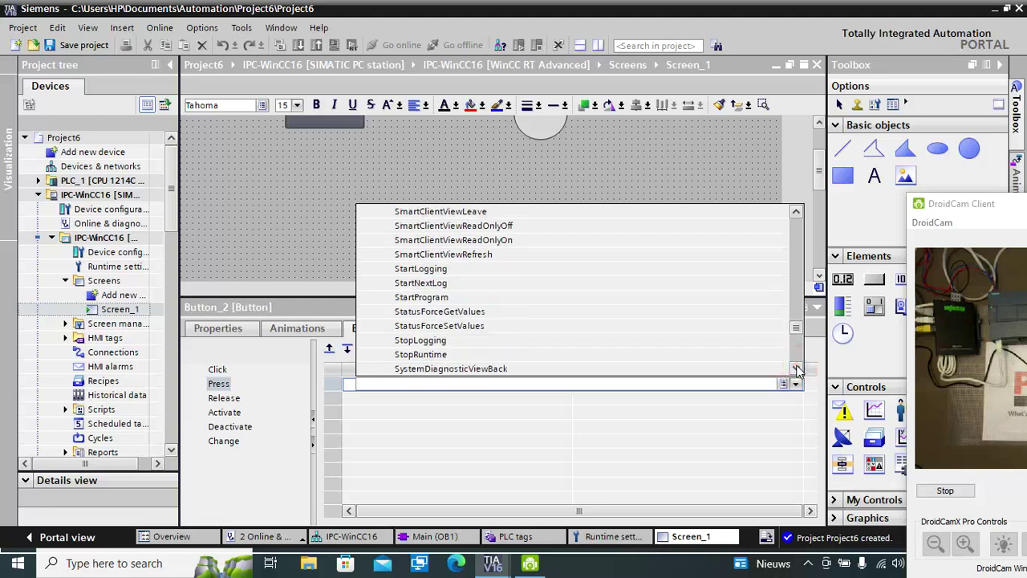
pyautogui.click(422, 355)
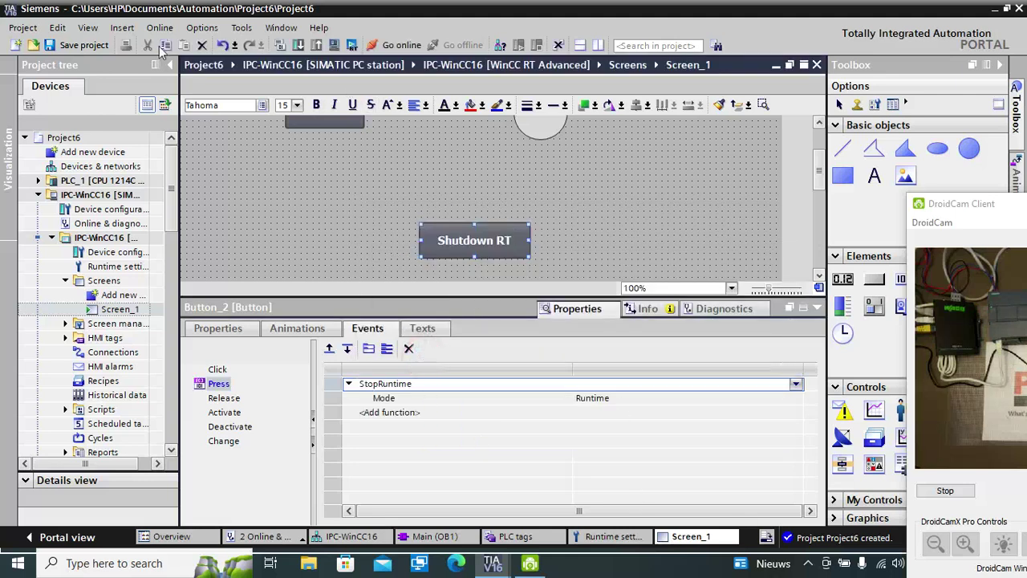
pyautogui.click(81, 46)
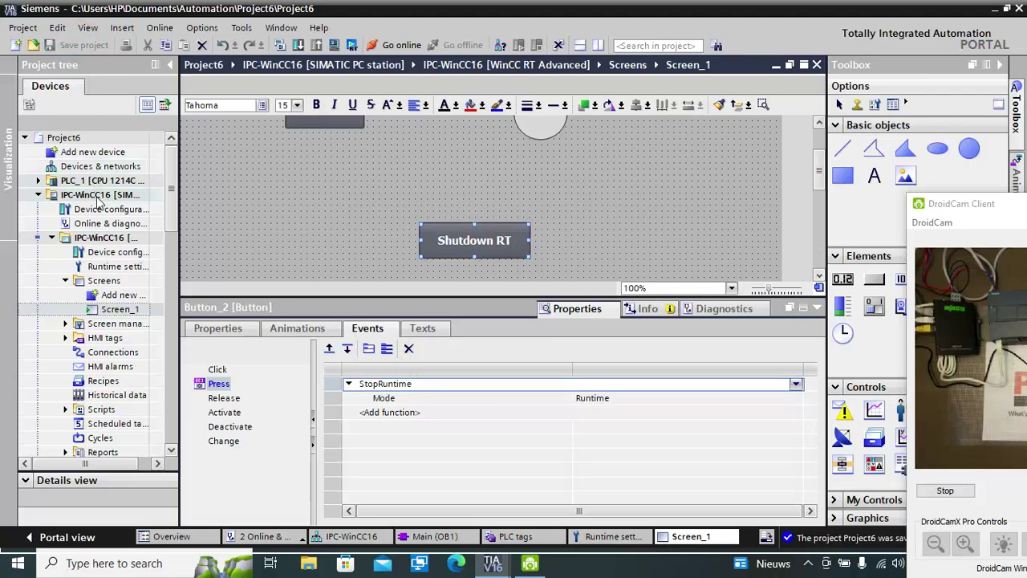
# Collapse the IPC-WinCC16 station in the project tree, expand PLC_1 and select it, leaving its name unedited
pyautogui.click(38, 195)
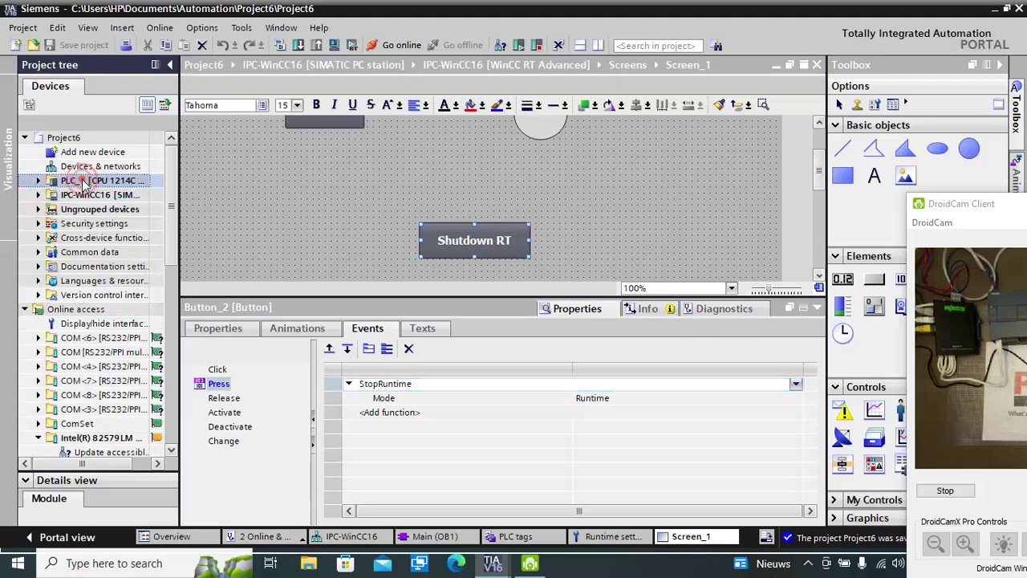
pyautogui.click(37, 181)
pyautogui.click(120, 183)
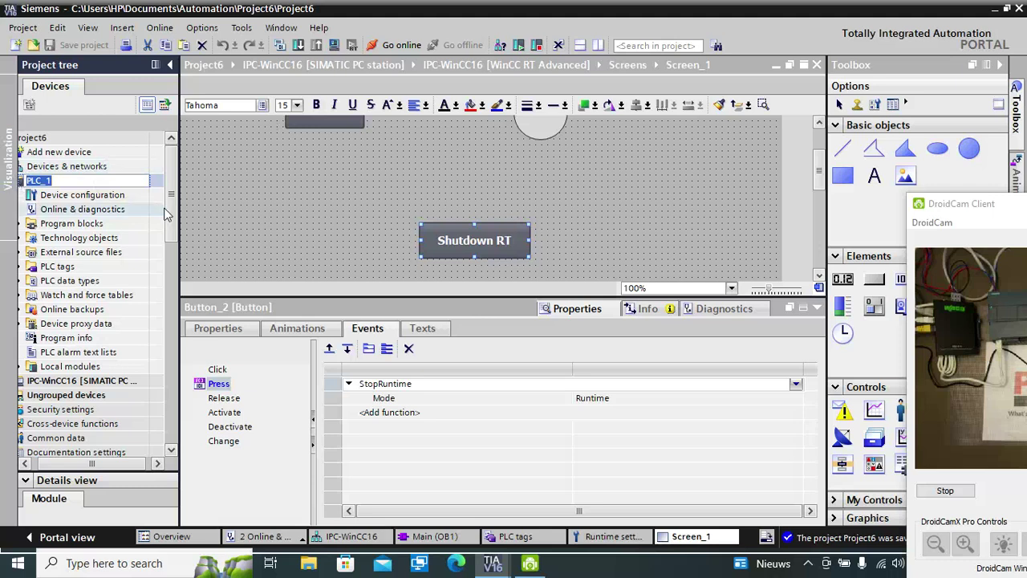
pyautogui.click(80, 463)
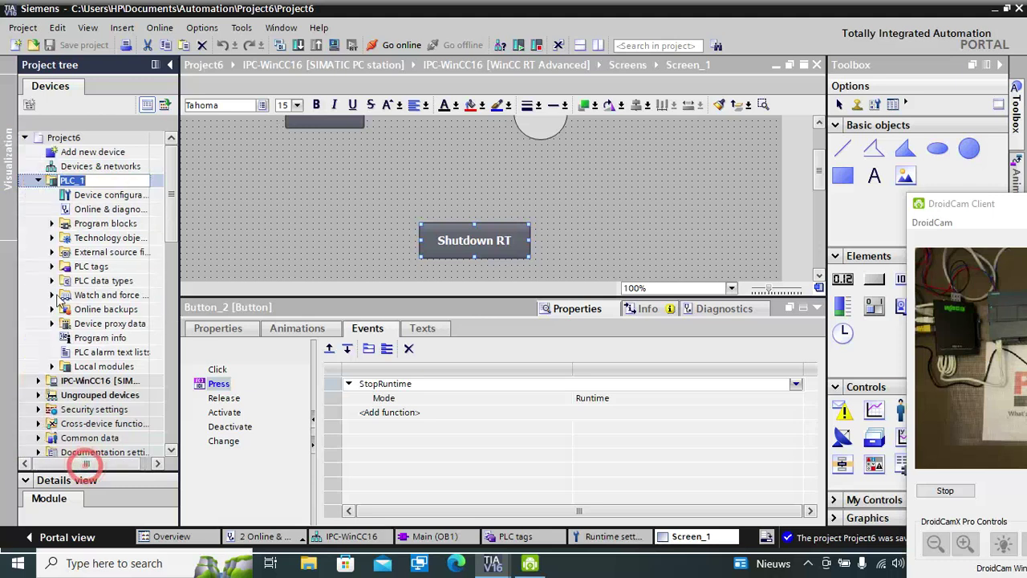
pyautogui.click(58, 181)
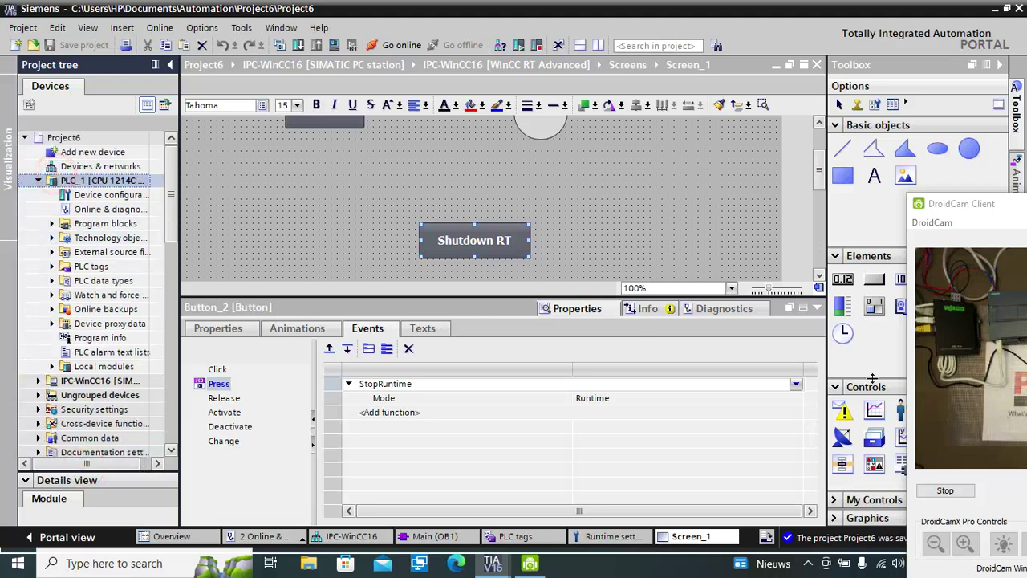
# Switch to DroidCam, open its preview in a separate larger window and place it beside the project tree
pyautogui.moveTo(1003, 207); pyautogui.dragTo(801, 143)
pyautogui.click(923, 427)
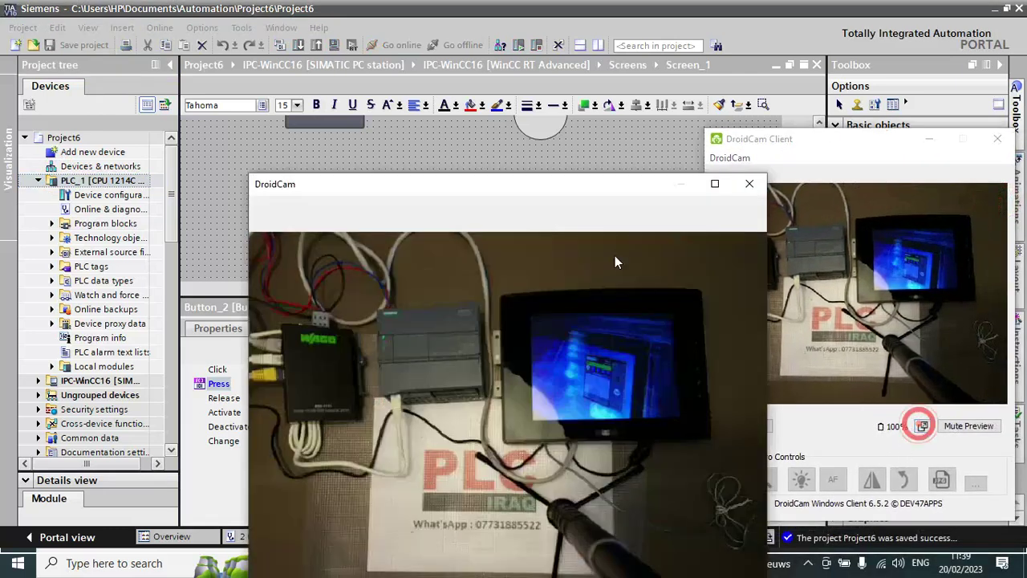
pyautogui.moveTo(559, 190); pyautogui.dragTo(812, 95)
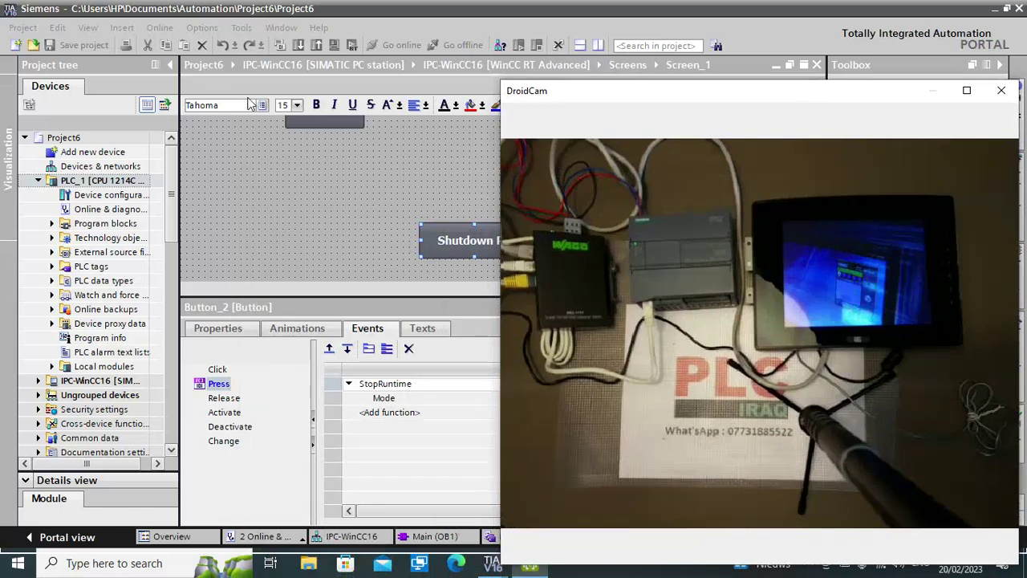
# Start downloading PLC_1 to the device and search for compatible target devices over the PN/IE interface
pyautogui.click(84, 183)
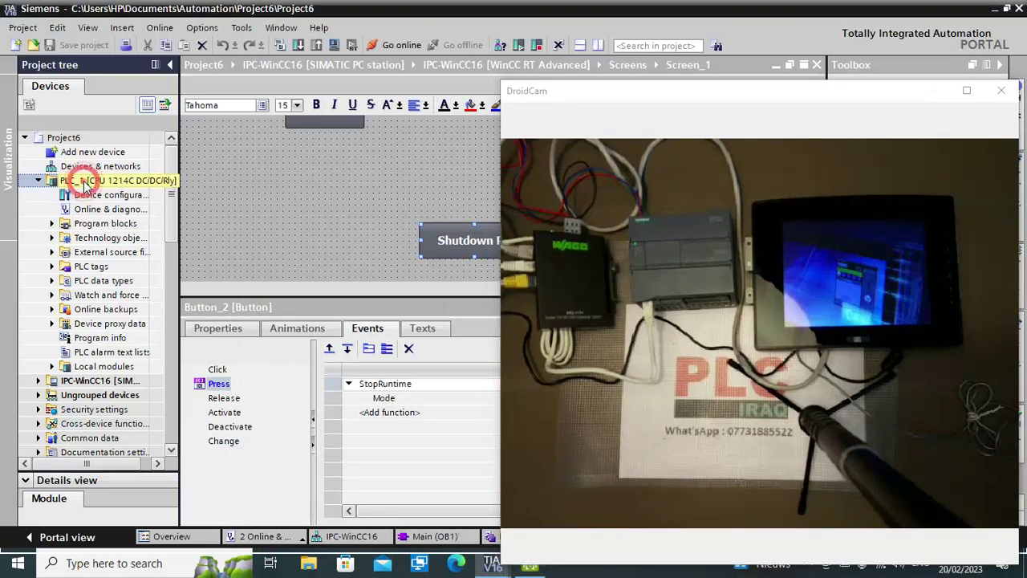
pyautogui.click(298, 46)
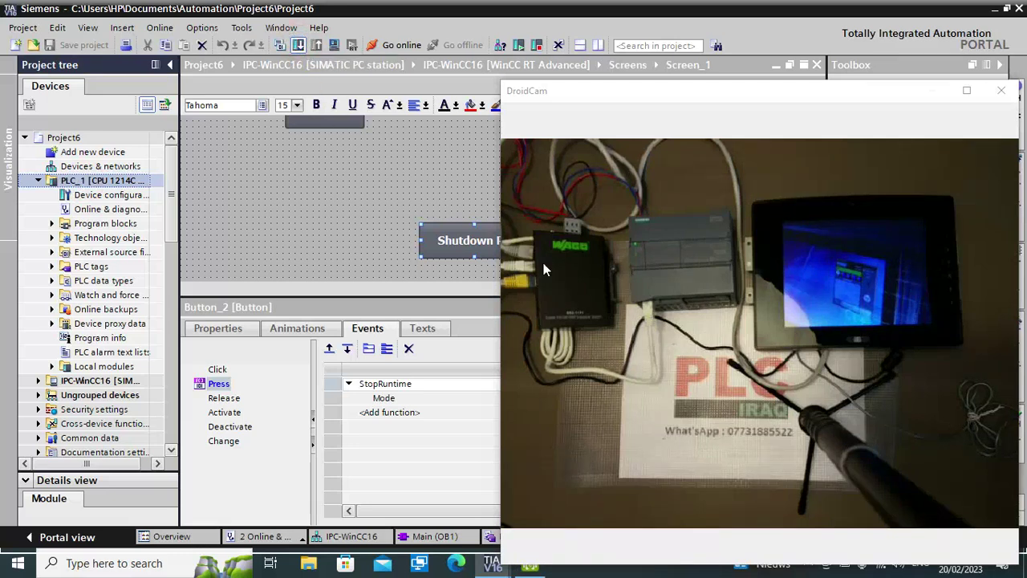
pyautogui.moveTo(586, 23); pyautogui.dragTo(297, 23)
pyautogui.click(470, 394)
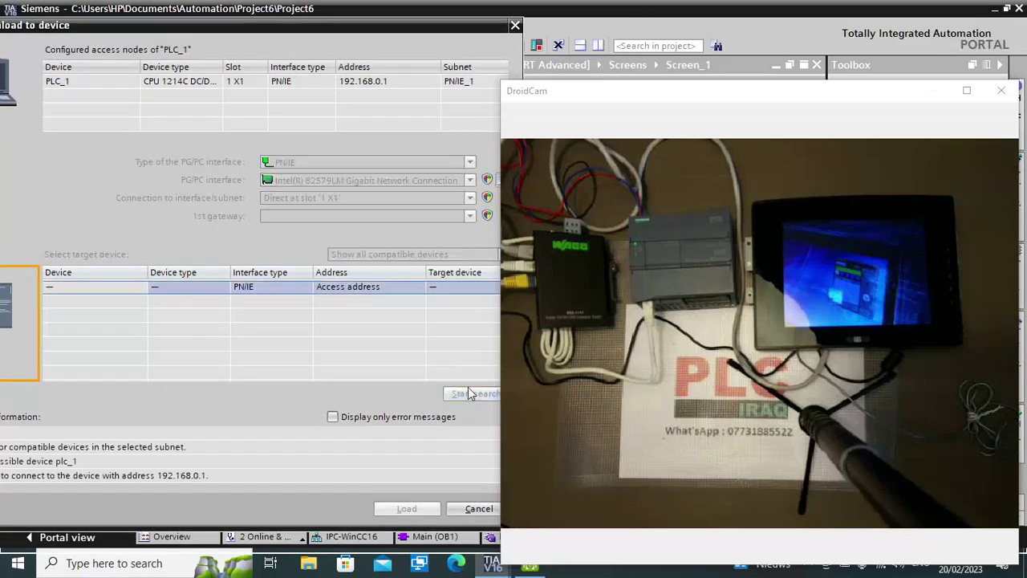
# Arrange the download dialog beside the camera view and flash the found PLC_1's LED to identify it, switching flashing off again
pyautogui.moveTo(694, 106); pyautogui.dragTo(847, 91)
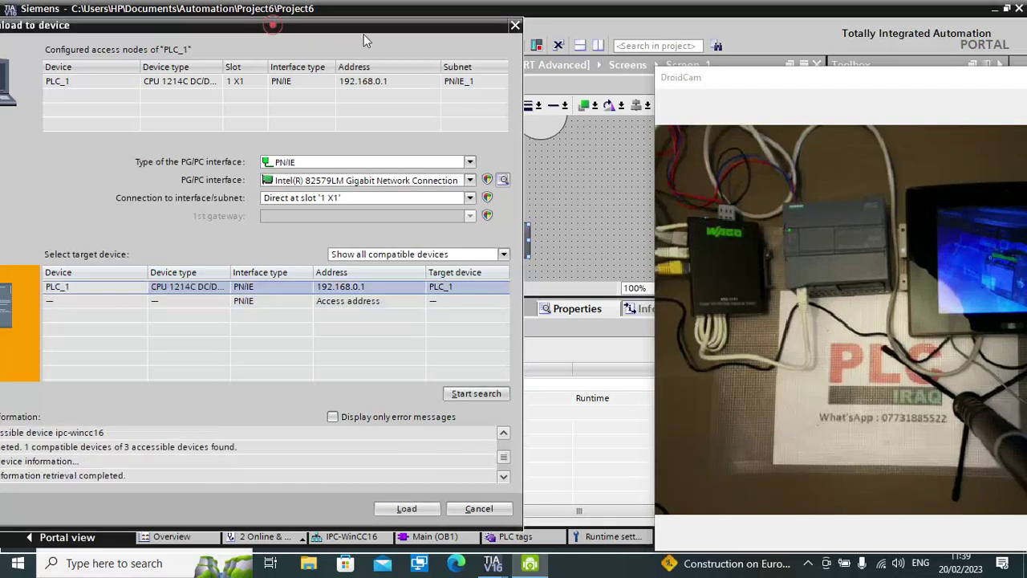
pyautogui.moveTo(244, 30); pyautogui.dragTo(337, 18)
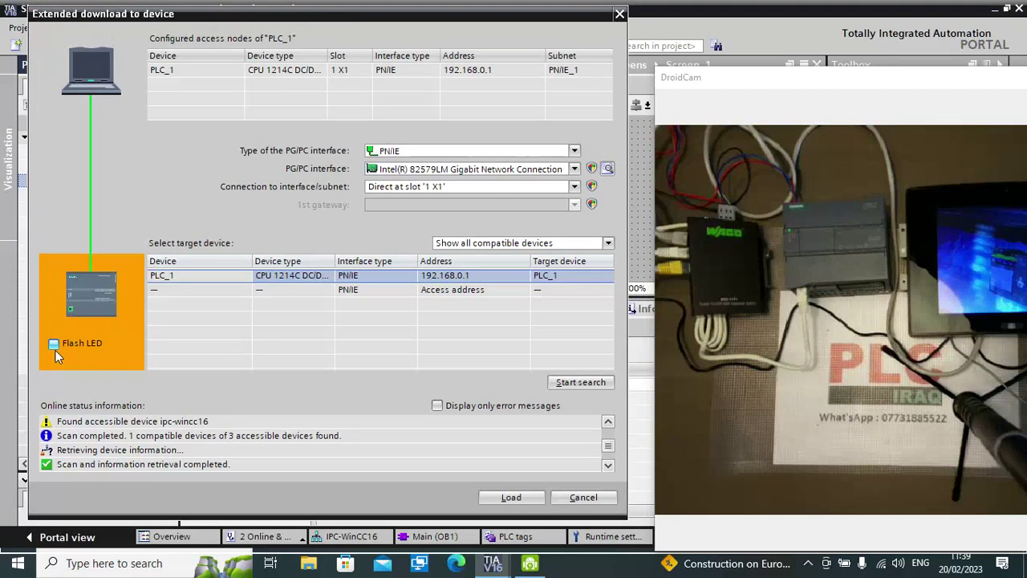
pyautogui.click(53, 345)
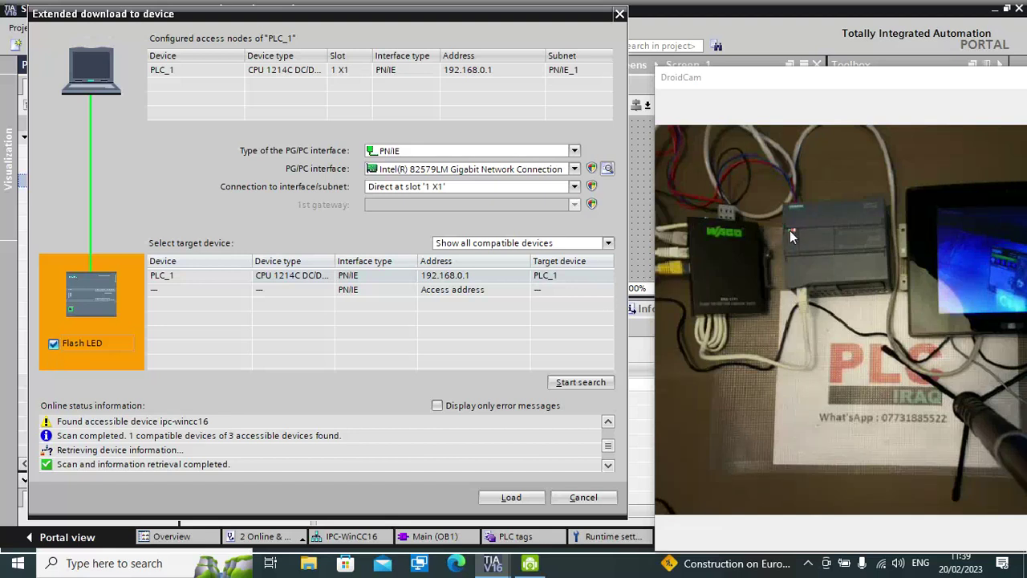
pyautogui.click(68, 341)
# Load to the found PLC_1, uncover the load preview, and open the action choices for Stop modules
pyautogui.click(513, 497)
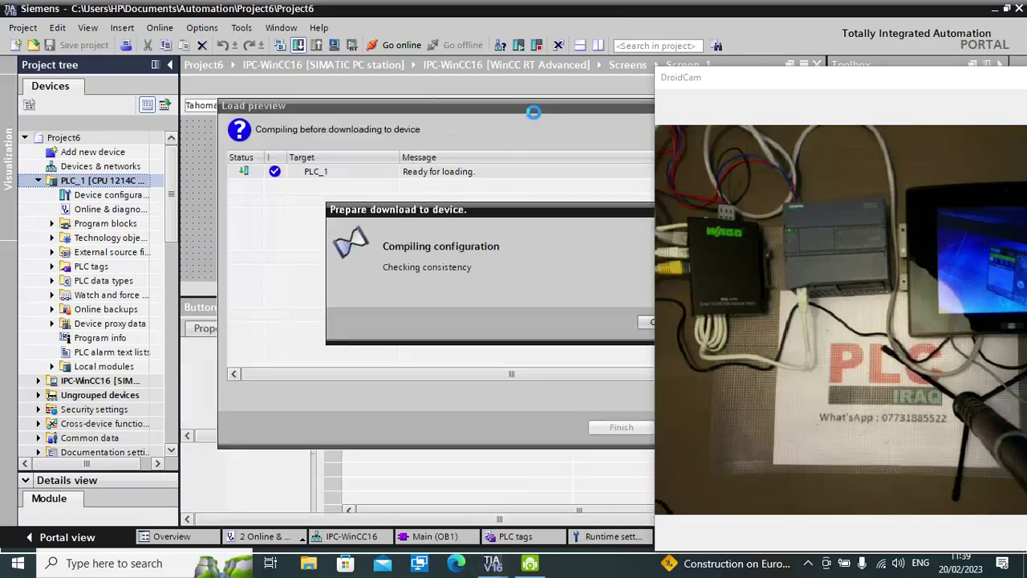
pyautogui.moveTo(820, 79); pyautogui.dragTo(880, 80)
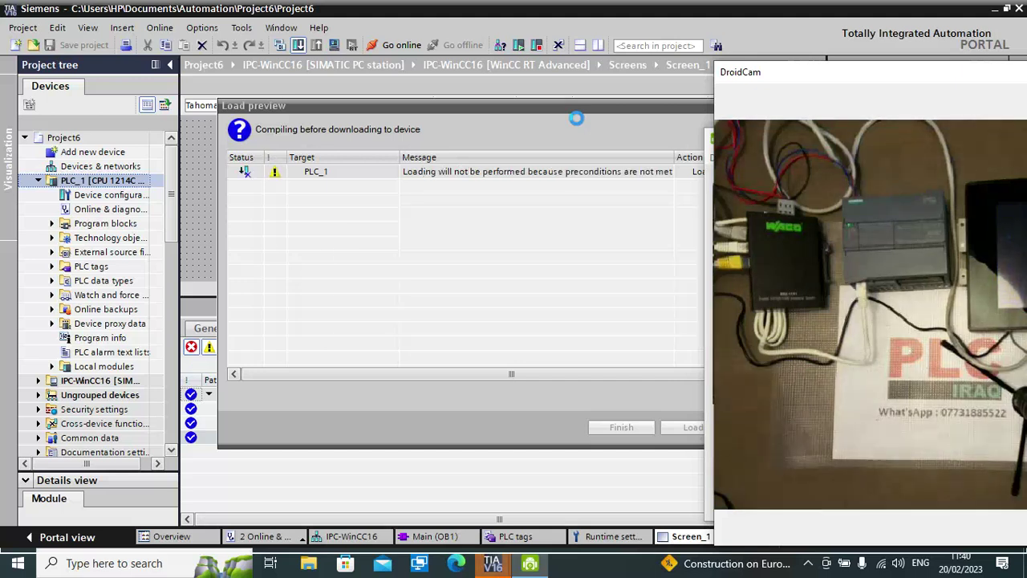
pyautogui.moveTo(579, 103); pyautogui.dragTo(440, 90)
pyautogui.click(637, 271)
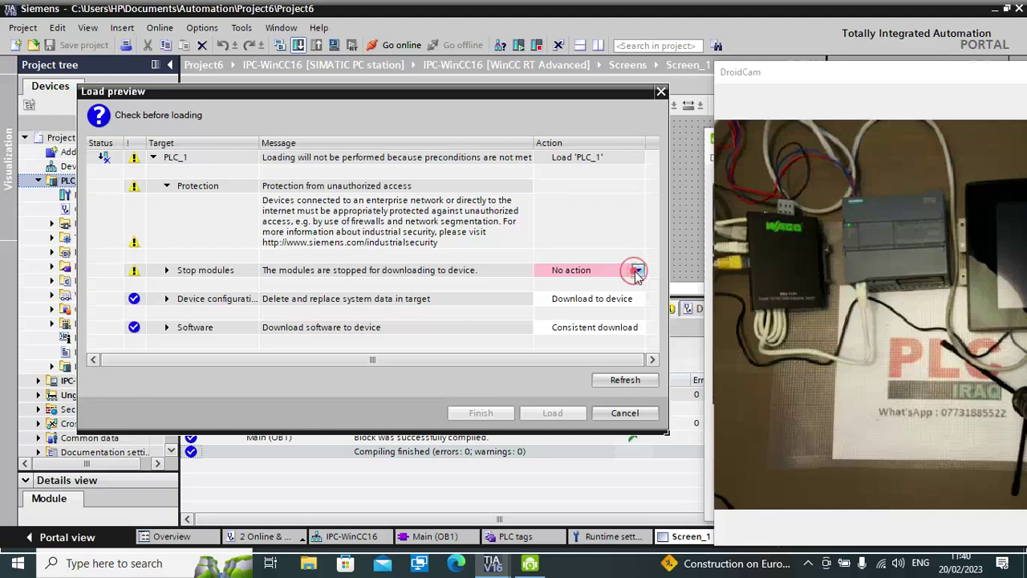